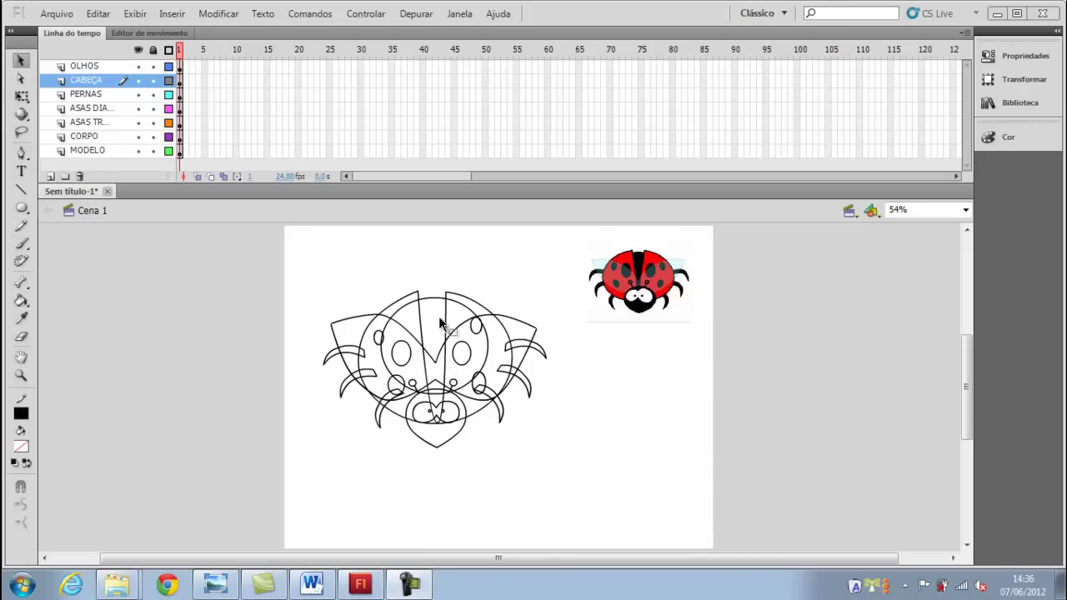
Step: Lock all layers and set the fill colour to black
click(152, 50)
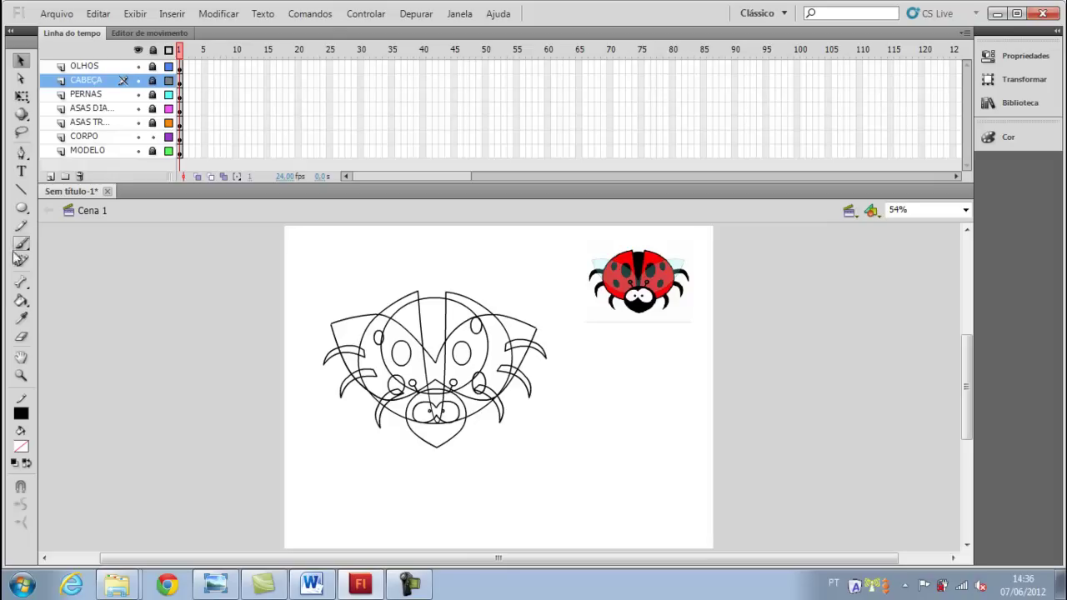
click(23, 302)
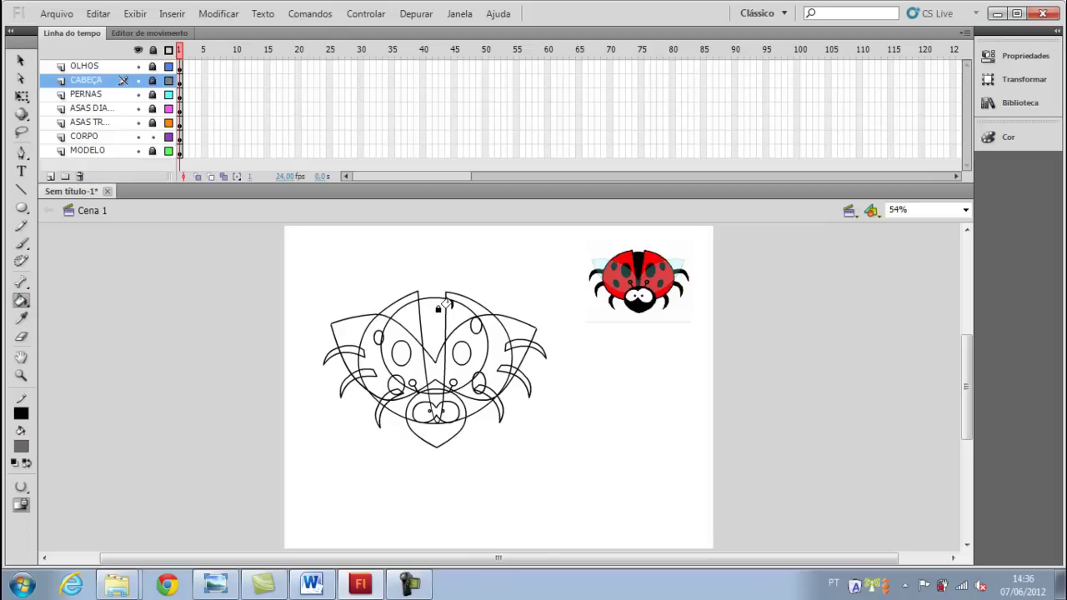
click(25, 447)
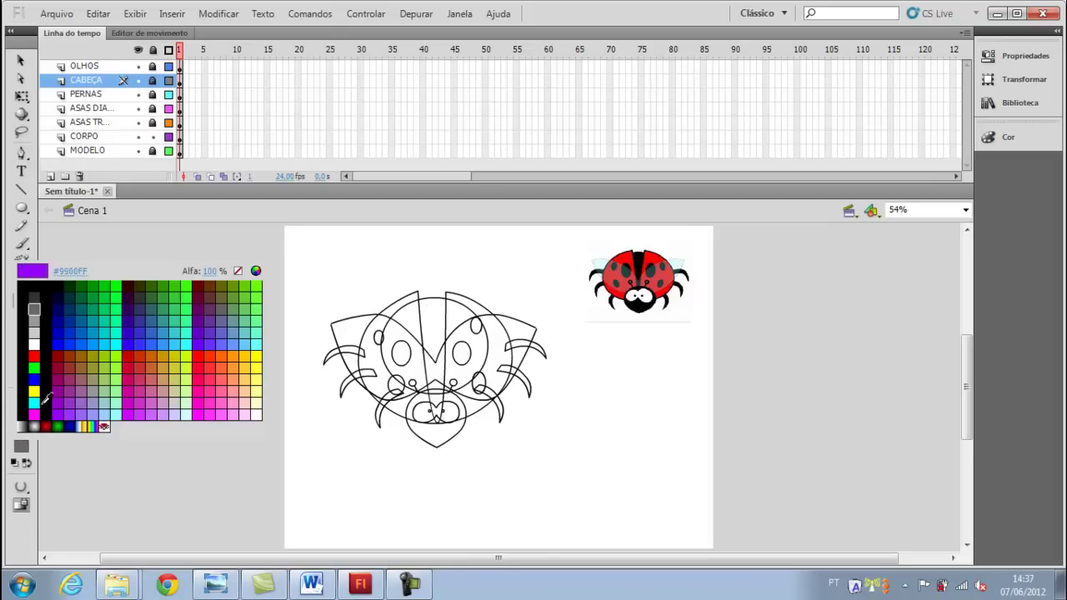
click(31, 283)
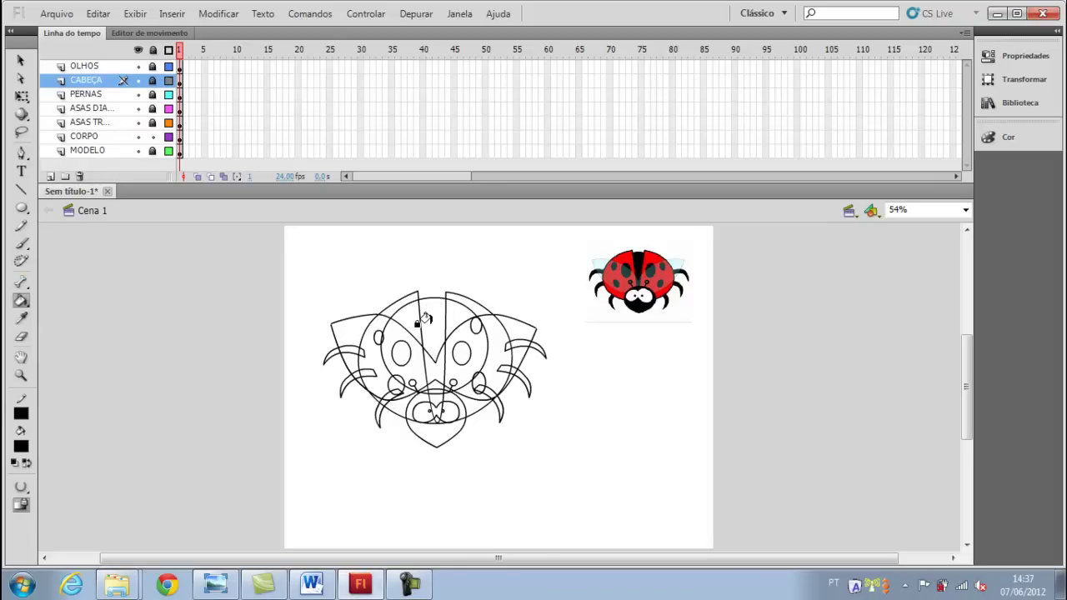
click(21, 60)
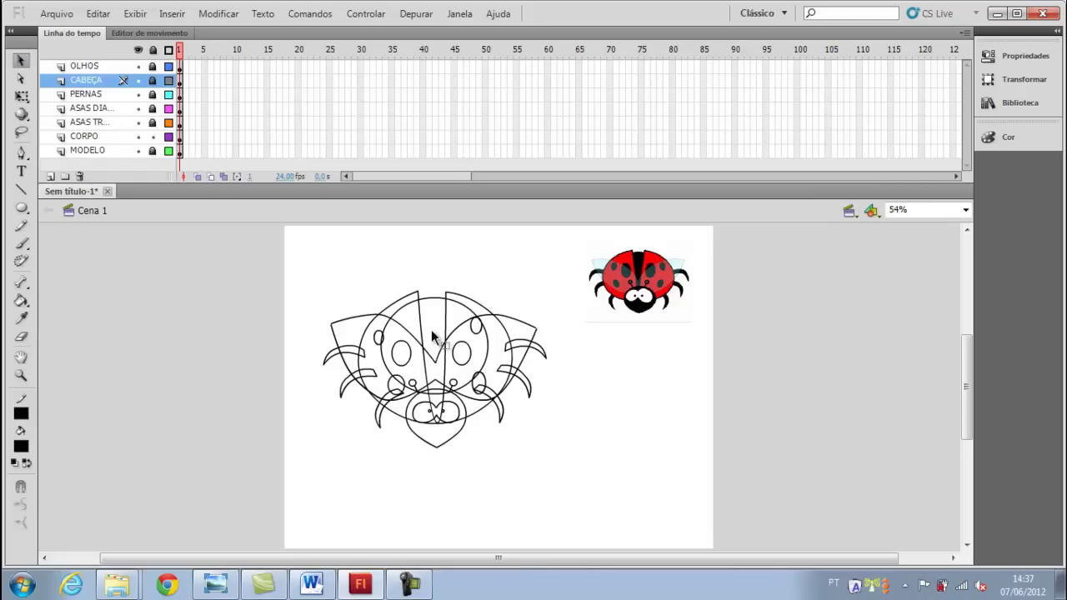
Step: Fill the CORPO body circle solid black, then move to the ASAS TR layer
click(99, 136)
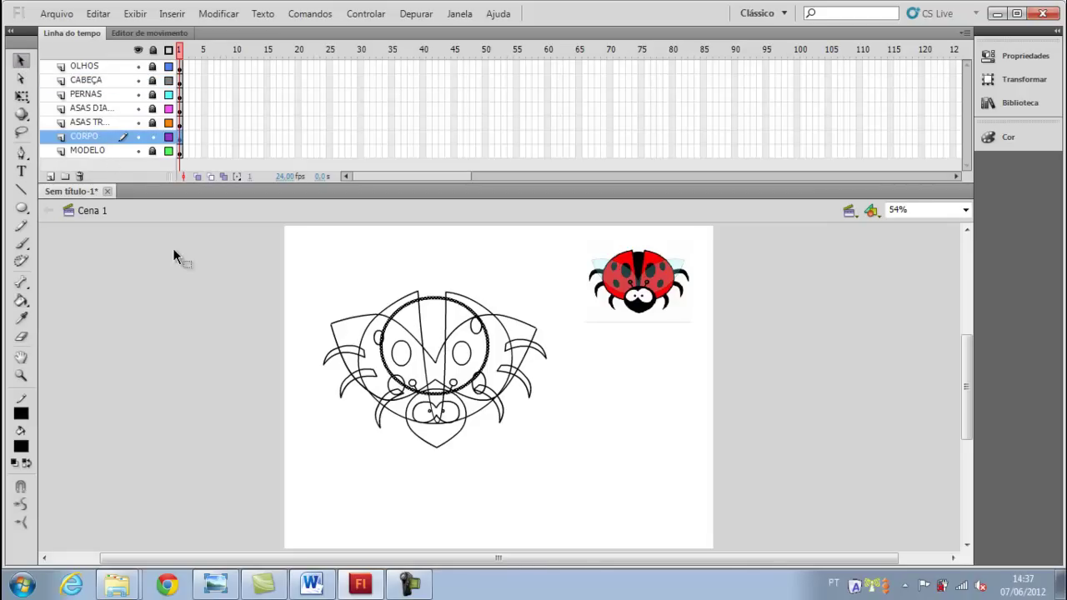
click(21, 301)
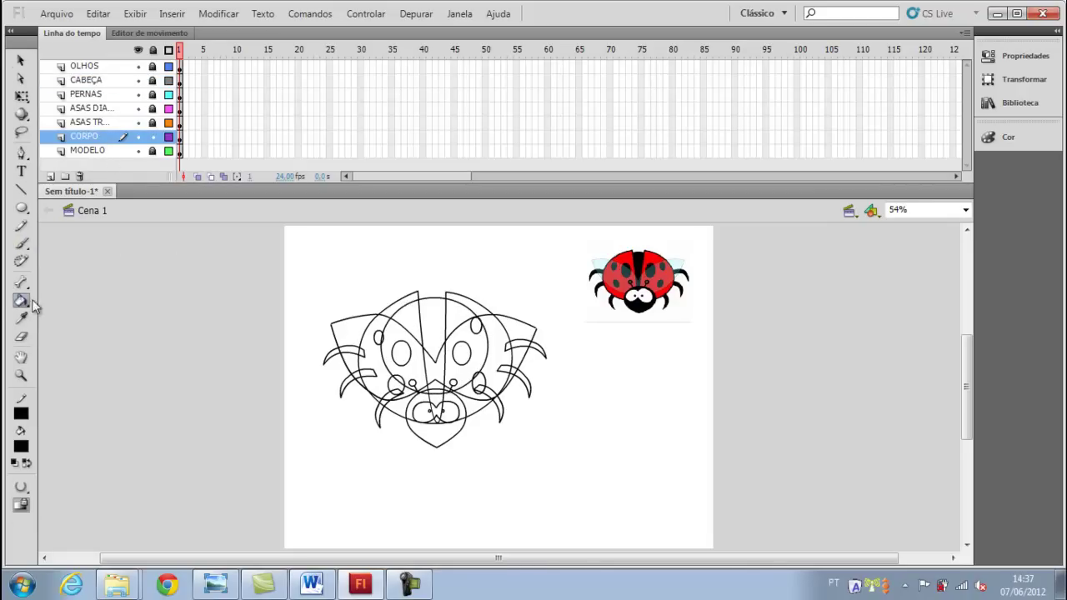
click(423, 319)
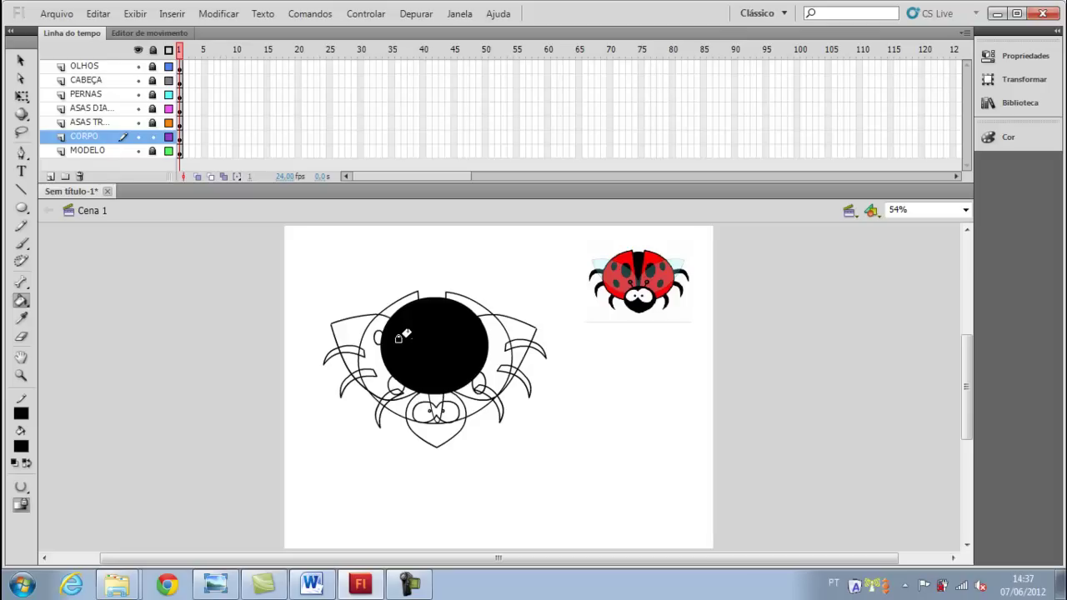
click(20, 65)
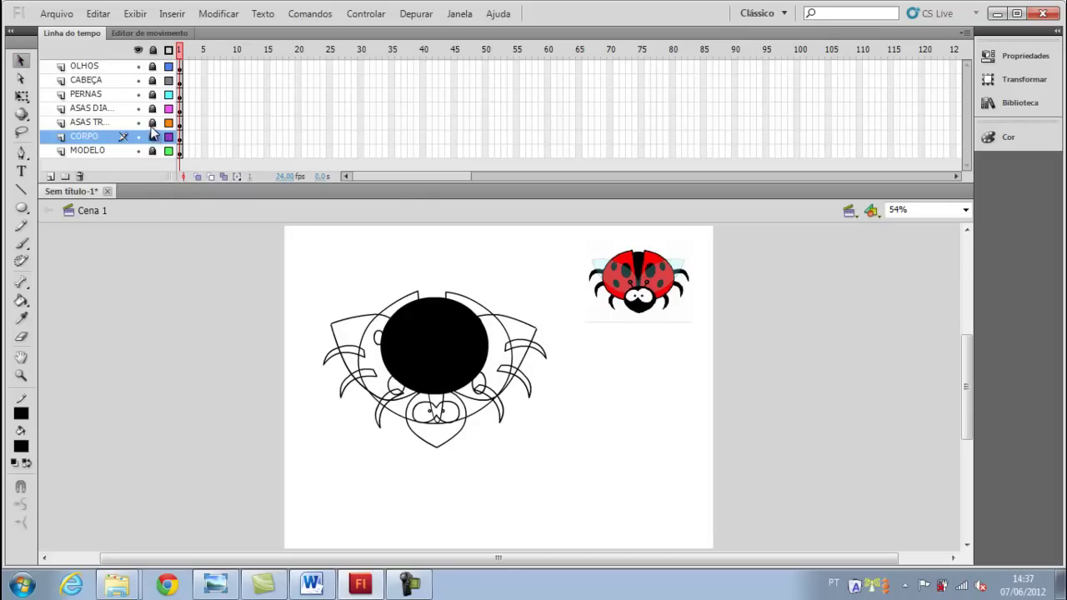
click(111, 122)
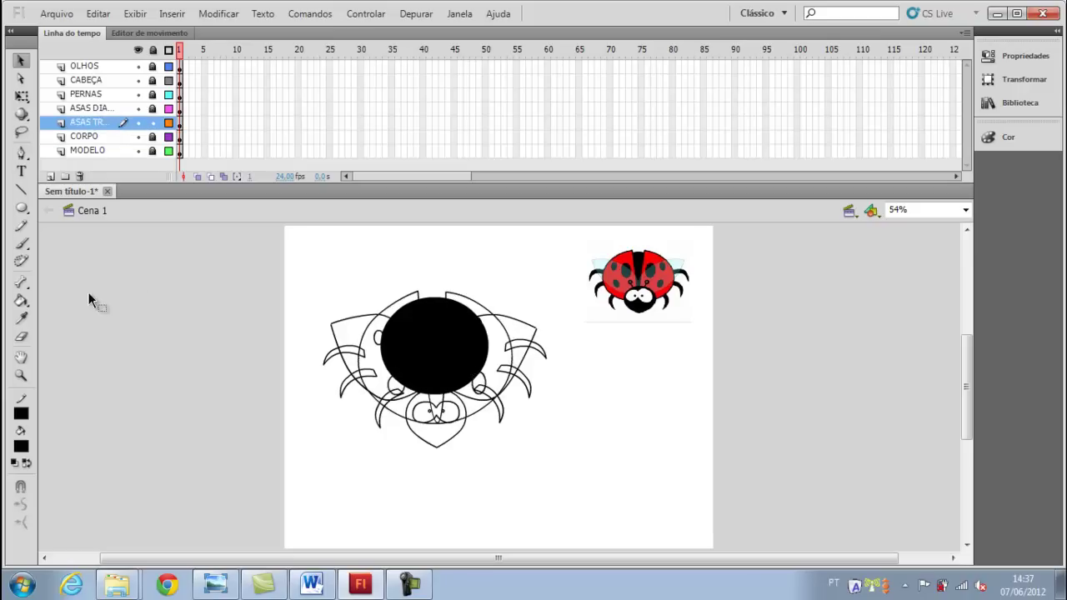
Step: On ASAS TR, fill the two gaps beside the body and four wing spots black
click(21, 300)
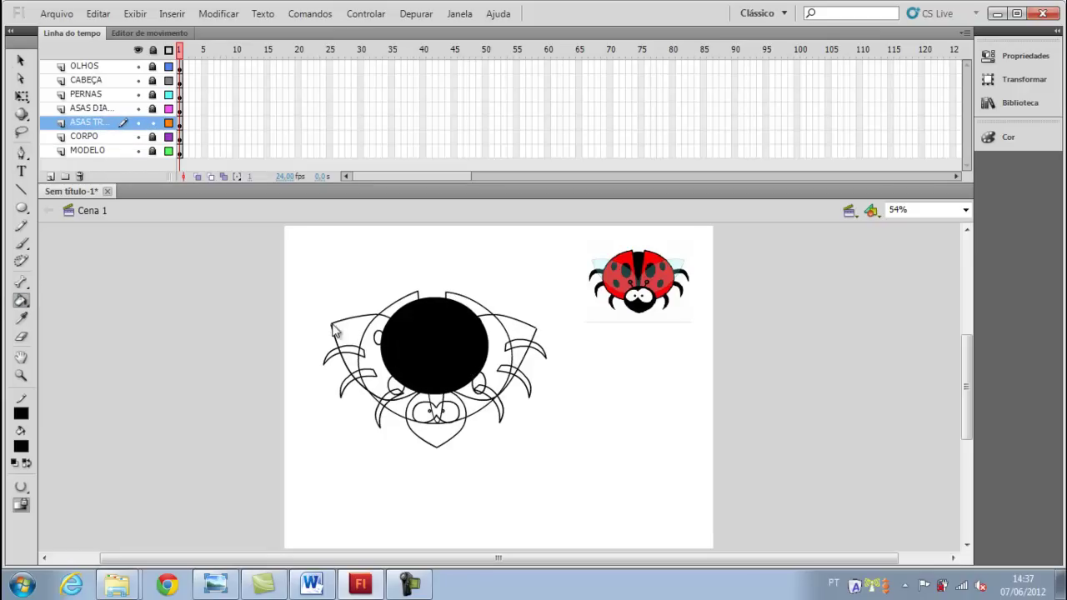
click(376, 338)
click(395, 385)
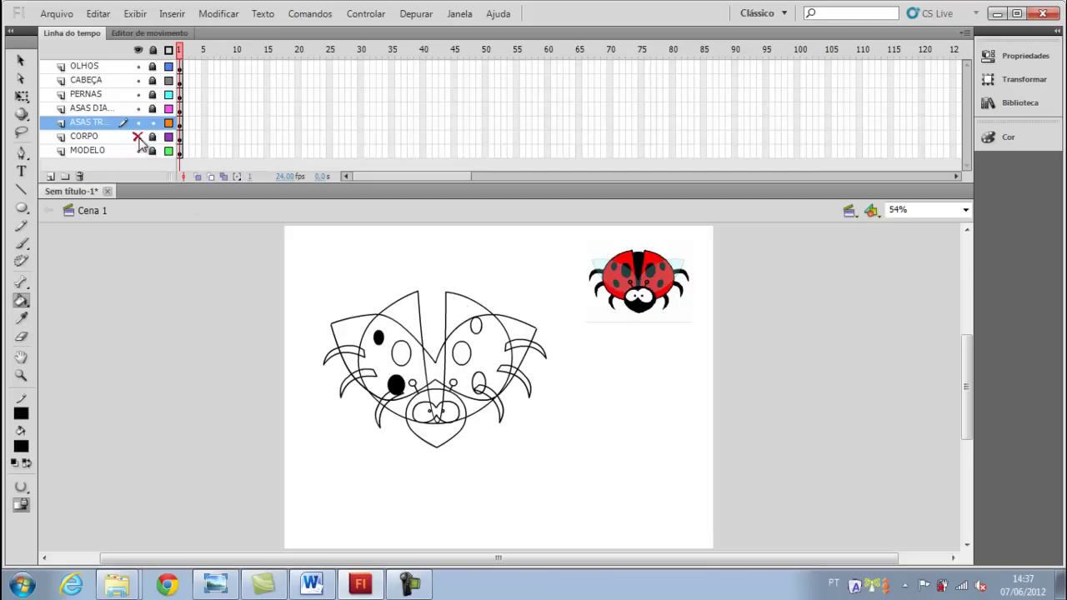
click(399, 353)
click(460, 353)
click(478, 381)
click(475, 325)
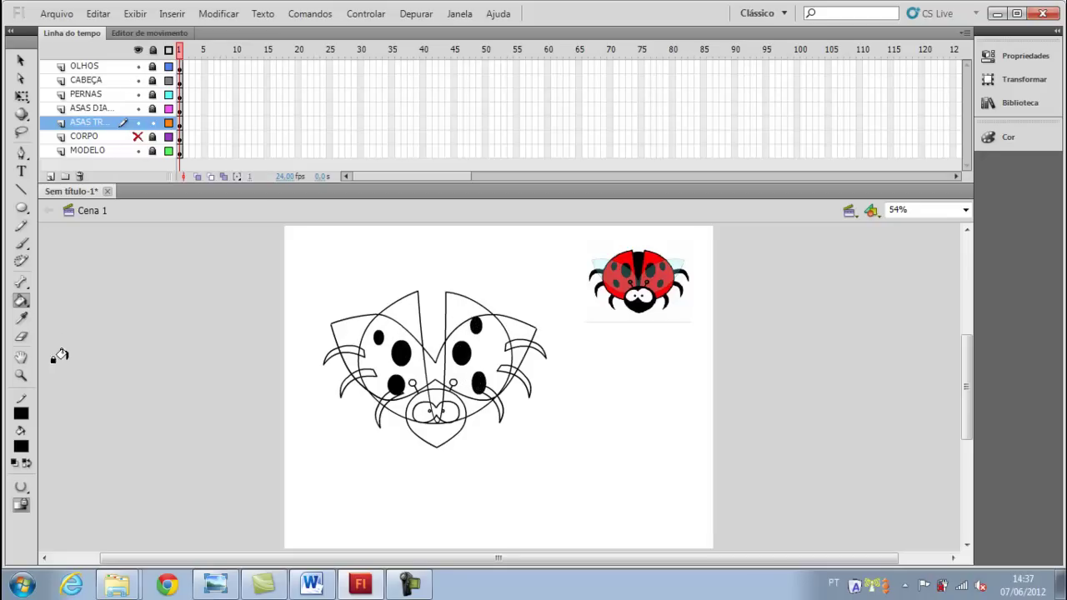
click(26, 448)
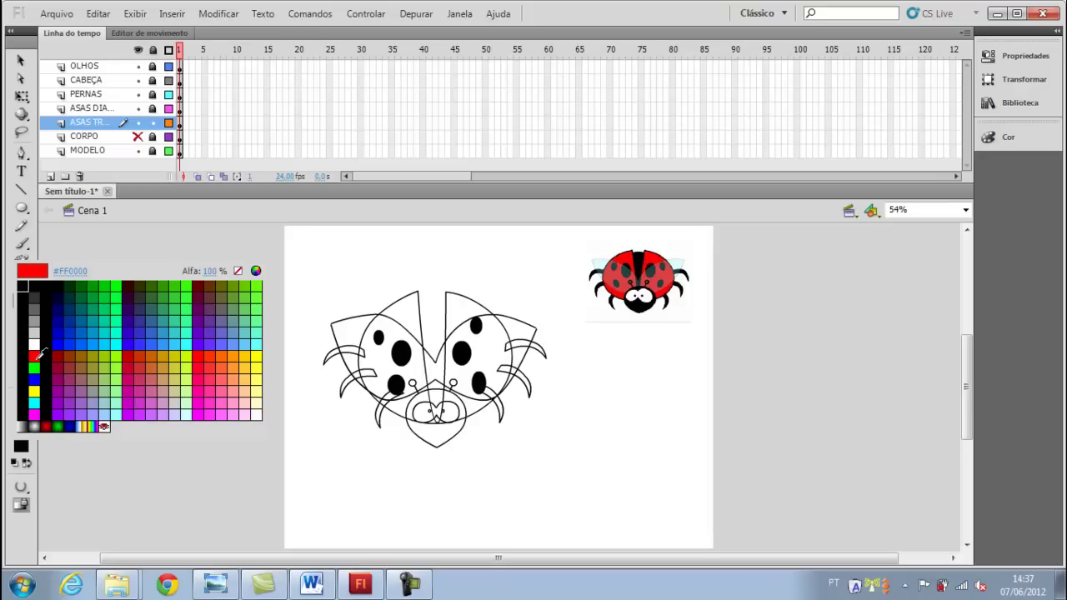
Step: Fill both rear wing shells red (#FF0000) and make CORPO visible again
click(35, 356)
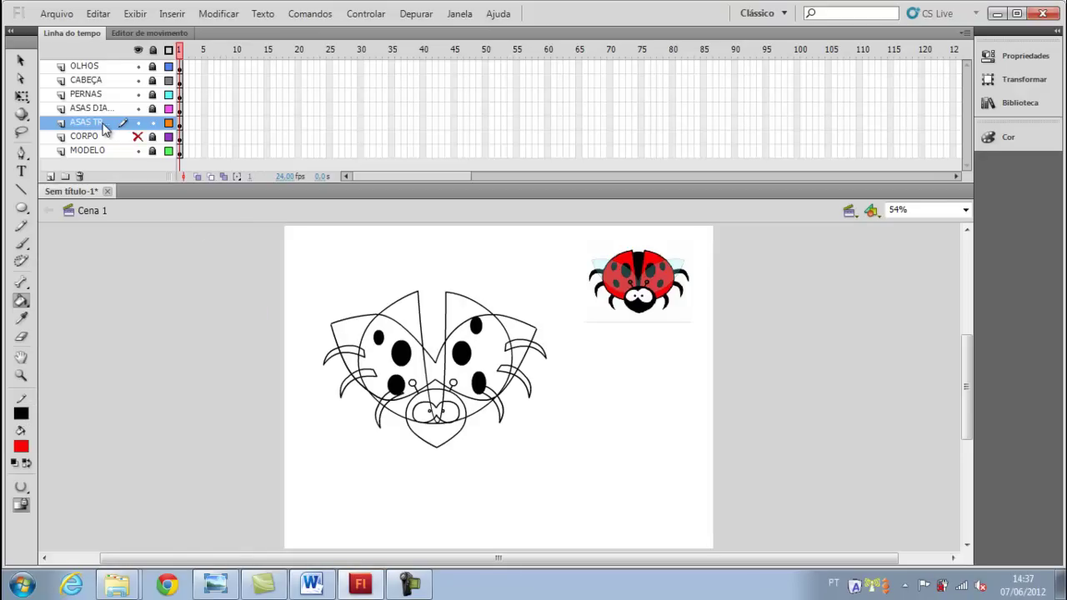
click(398, 308)
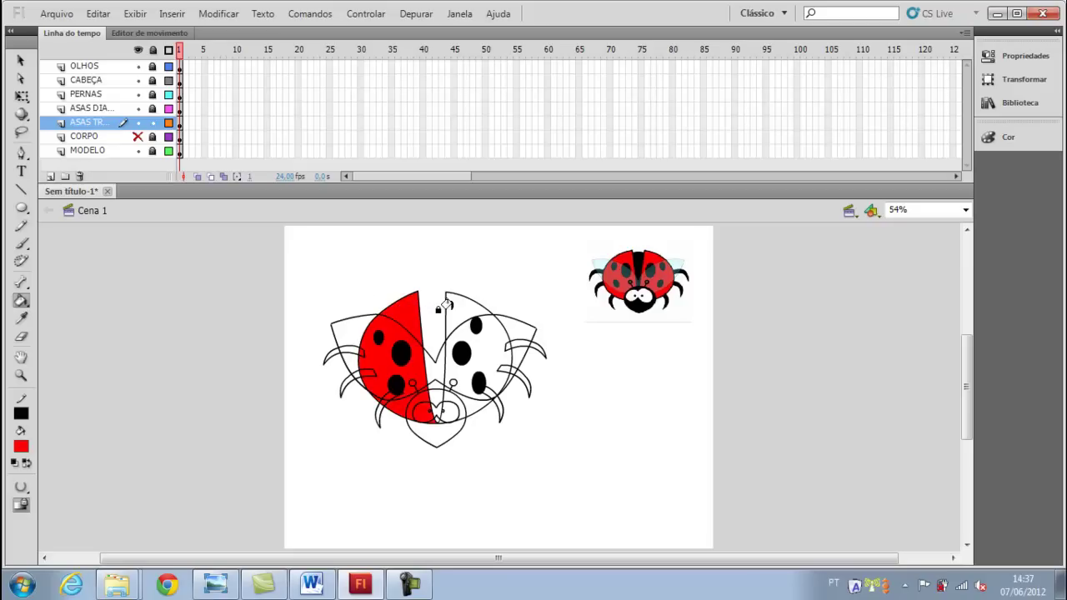
click(447, 305)
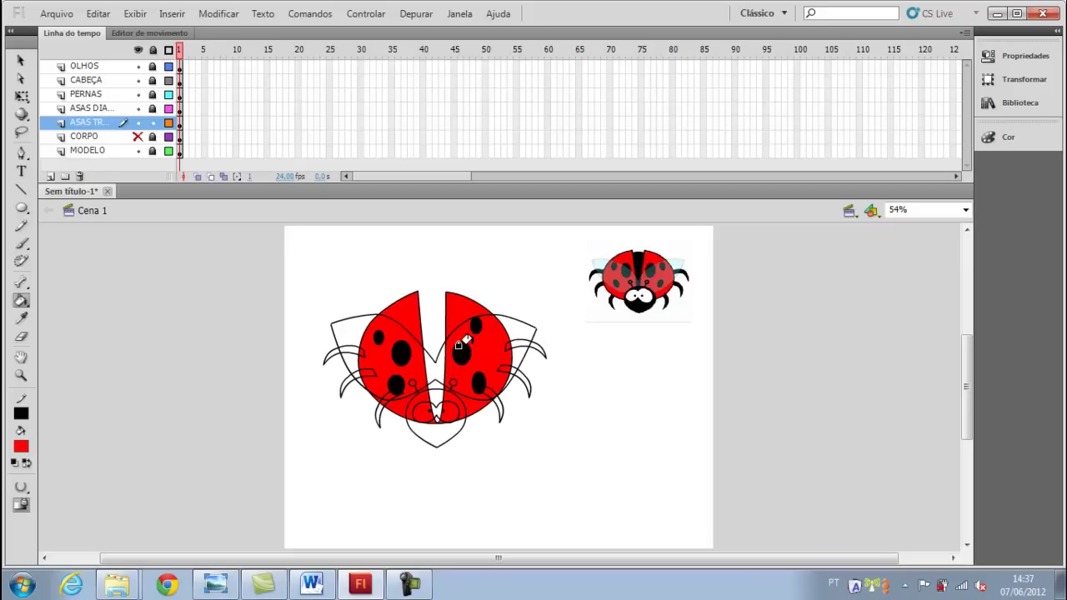
click(21, 60)
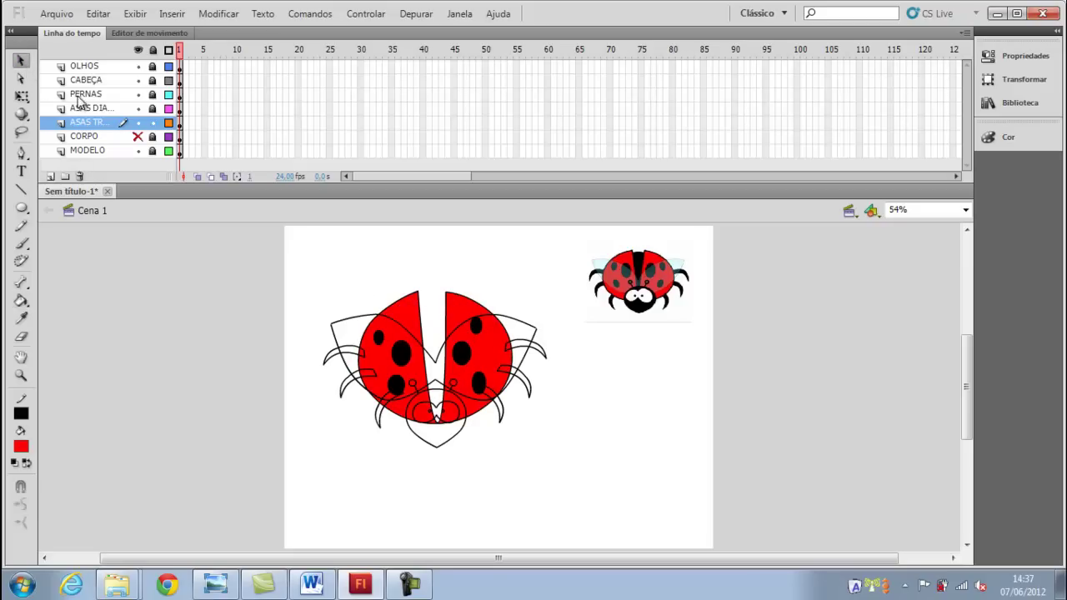
click(139, 136)
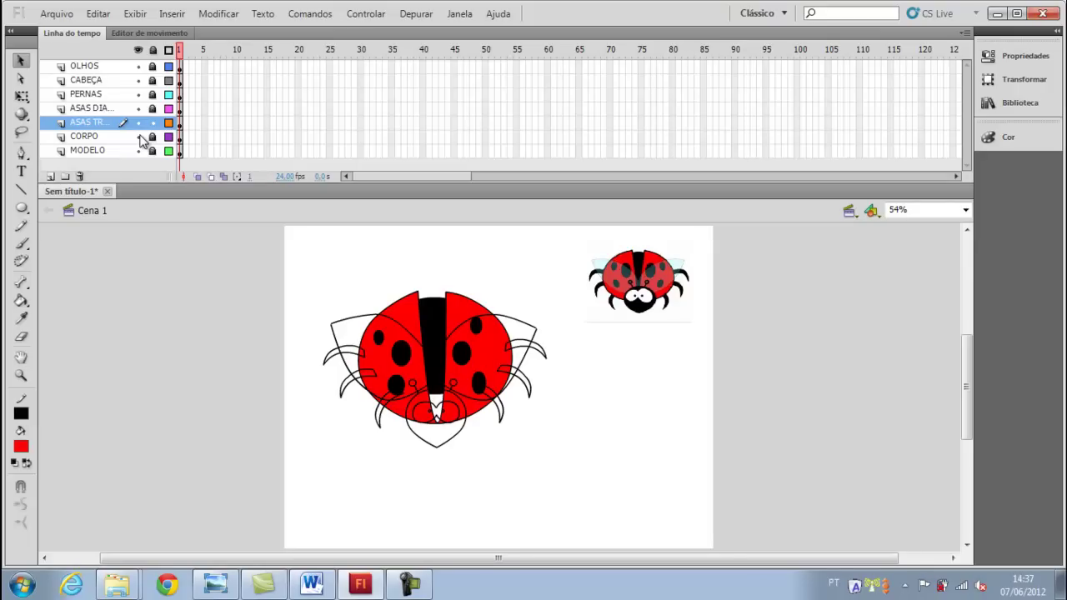
Step: Hide the CORPO and ASAS TR layers and select the visible ASAS DIA layer
click(138, 136)
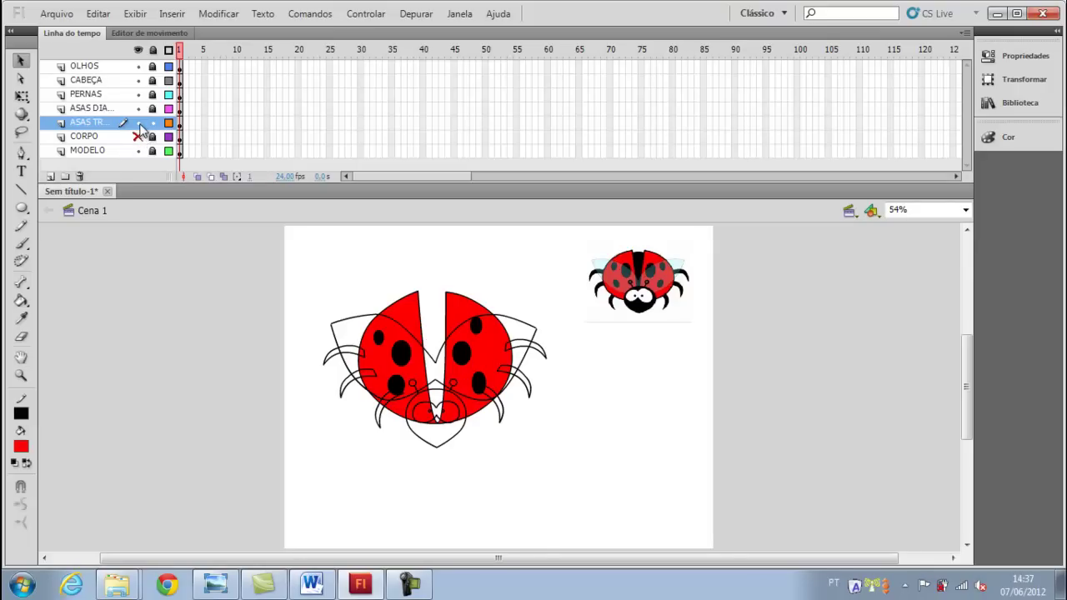
click(140, 123)
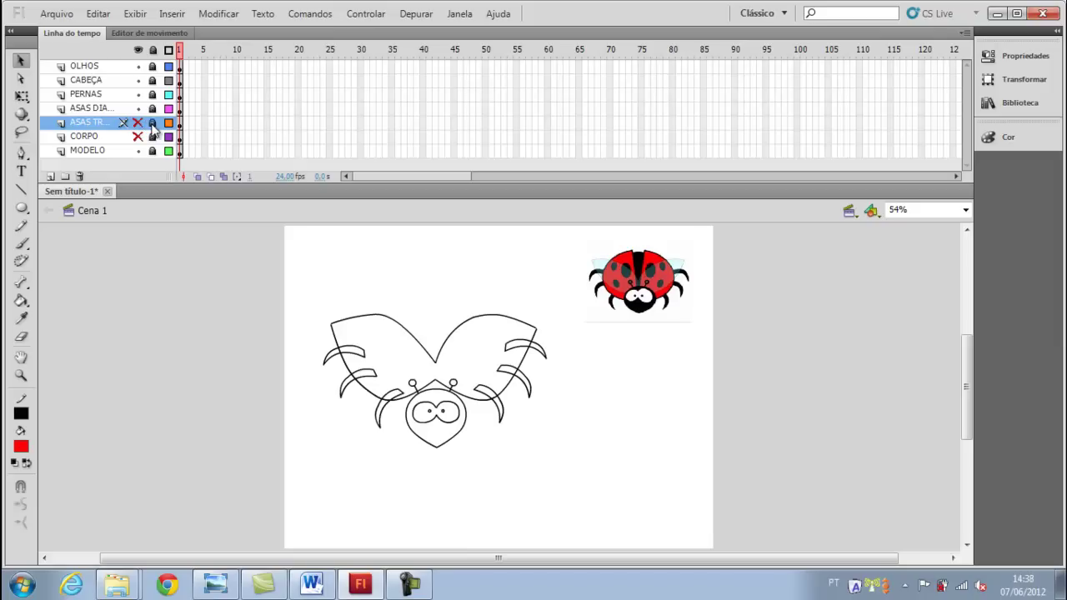
click(138, 109)
click(138, 108)
click(139, 108)
click(138, 108)
click(138, 108)
click(125, 109)
click(139, 108)
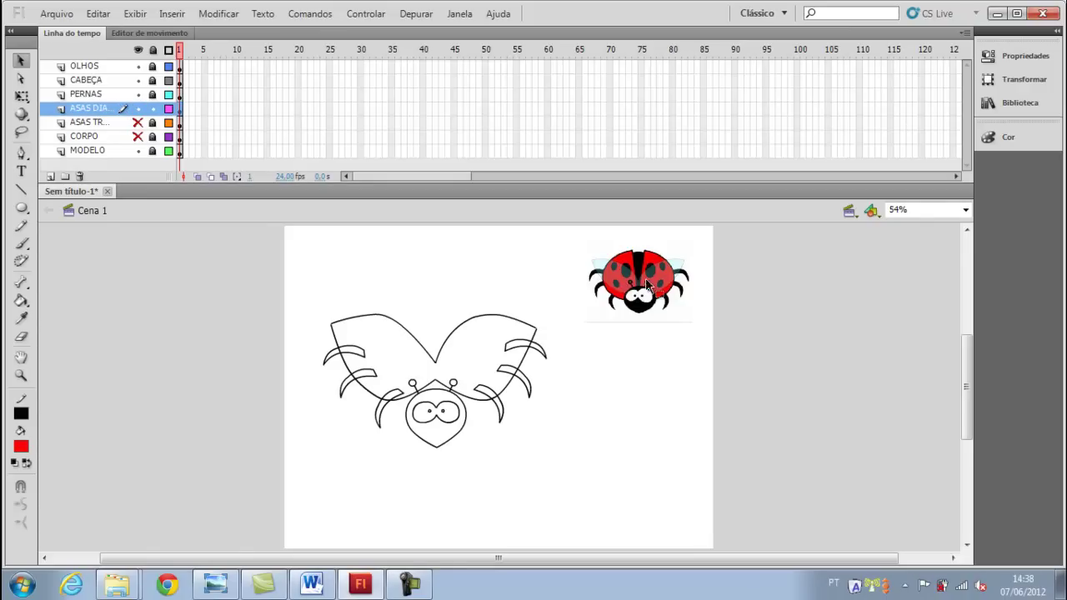
Step: Fill both front wings on ASAS DIA cyan
click(23, 446)
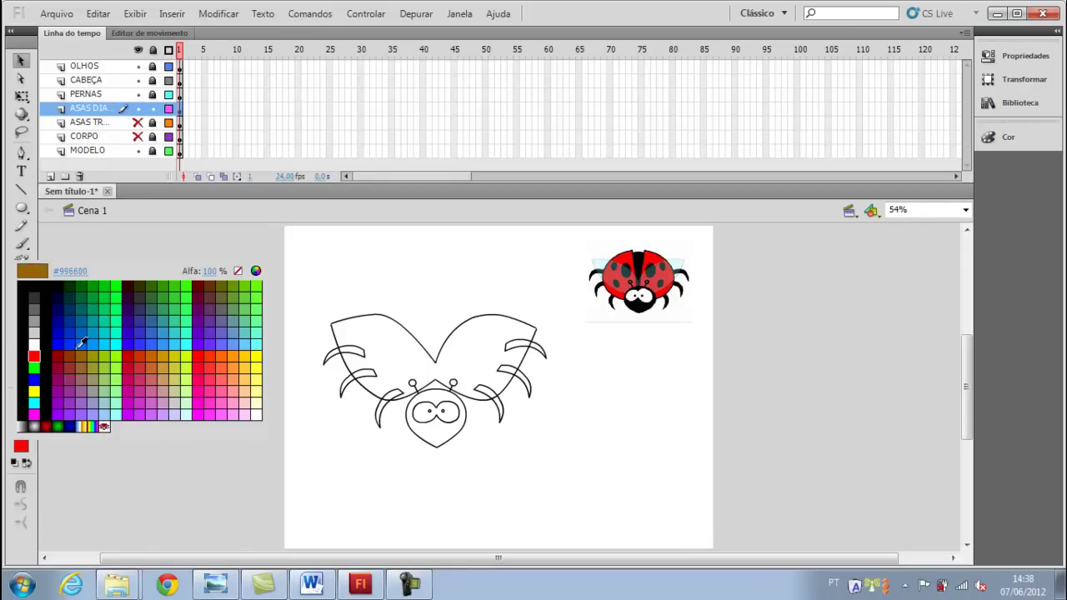
click(108, 340)
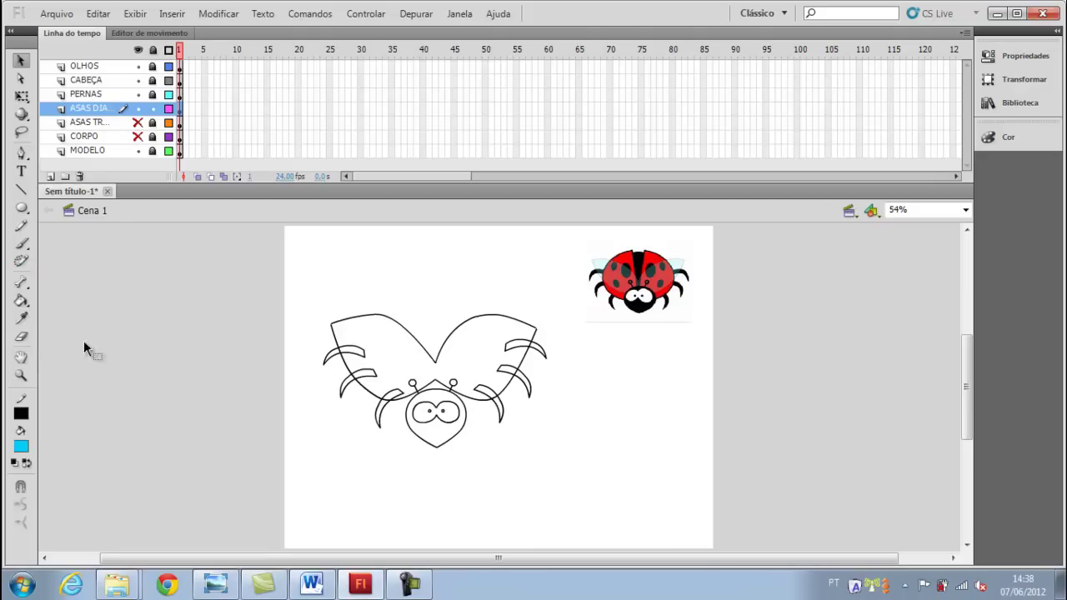
click(21, 300)
click(407, 366)
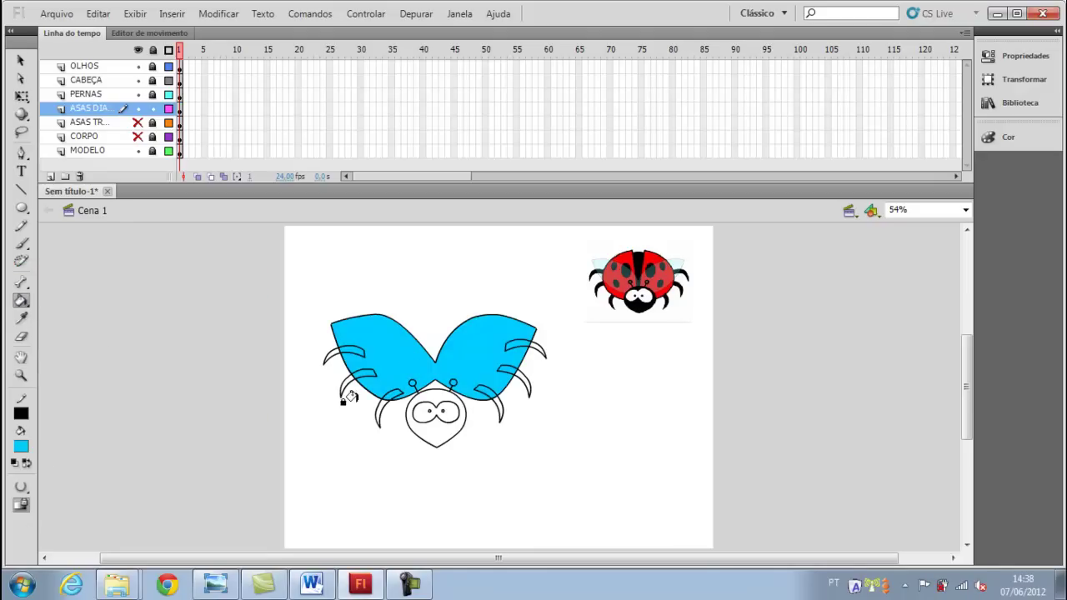
click(20, 62)
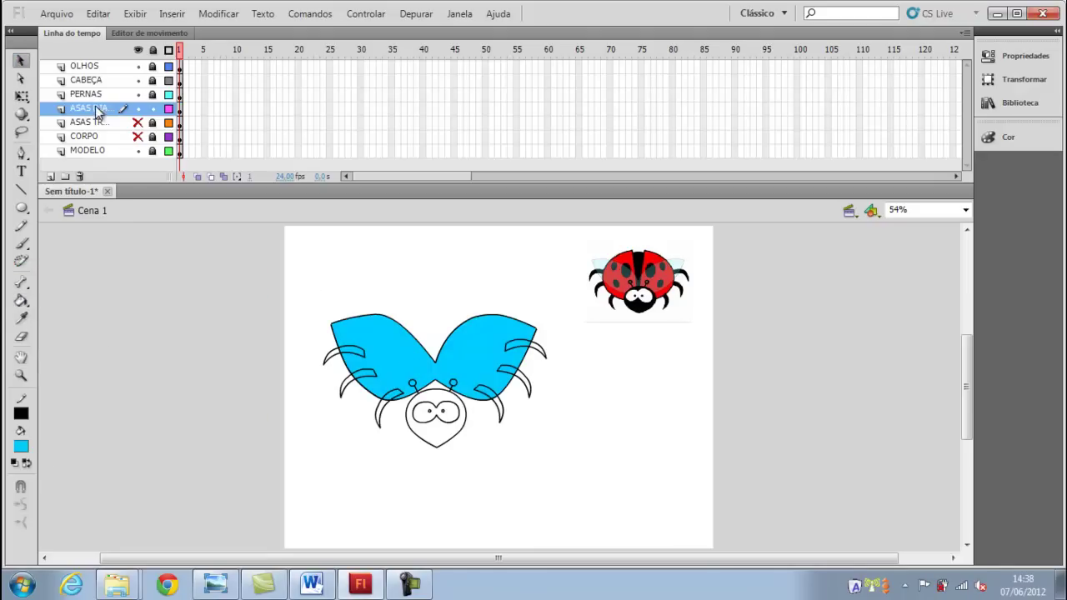
Step: Preview the rear wings and body, then hide ASAS DIA, ASAS TR and CORPO
click(137, 122)
click(138, 136)
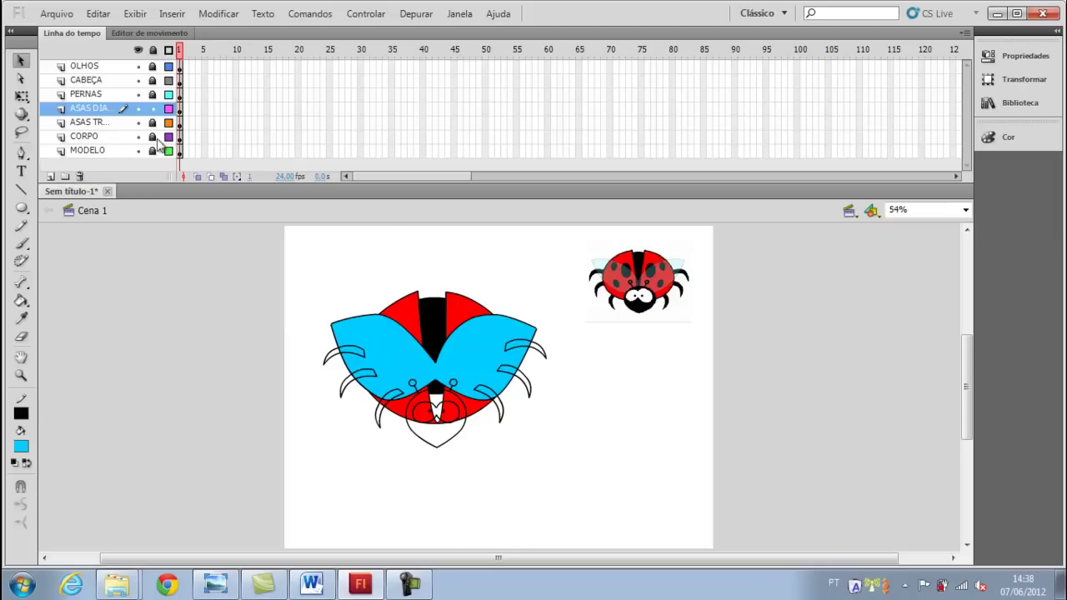
click(137, 108)
click(137, 123)
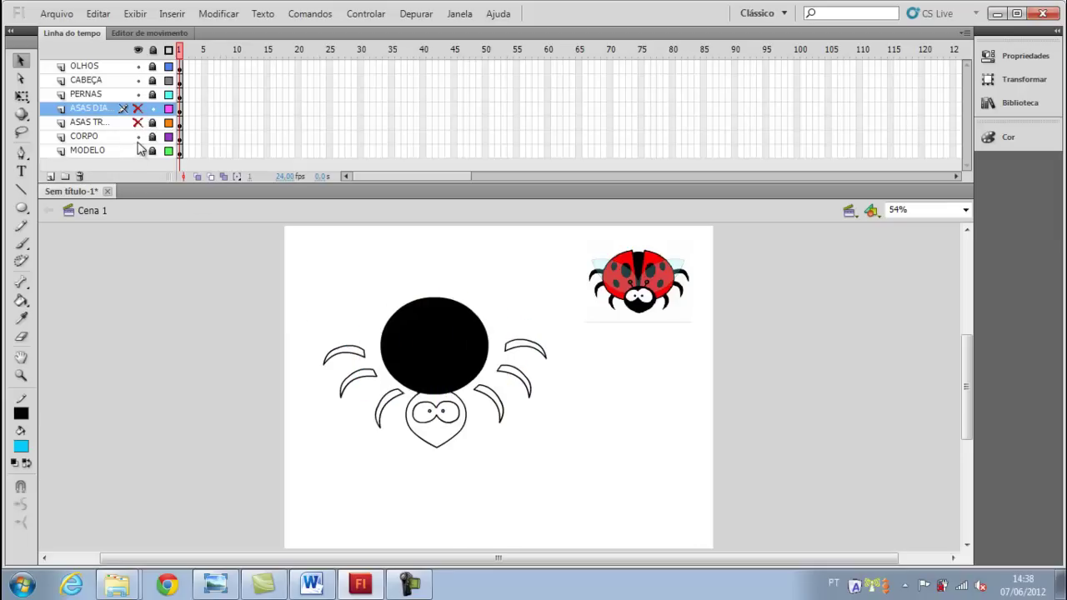
click(138, 136)
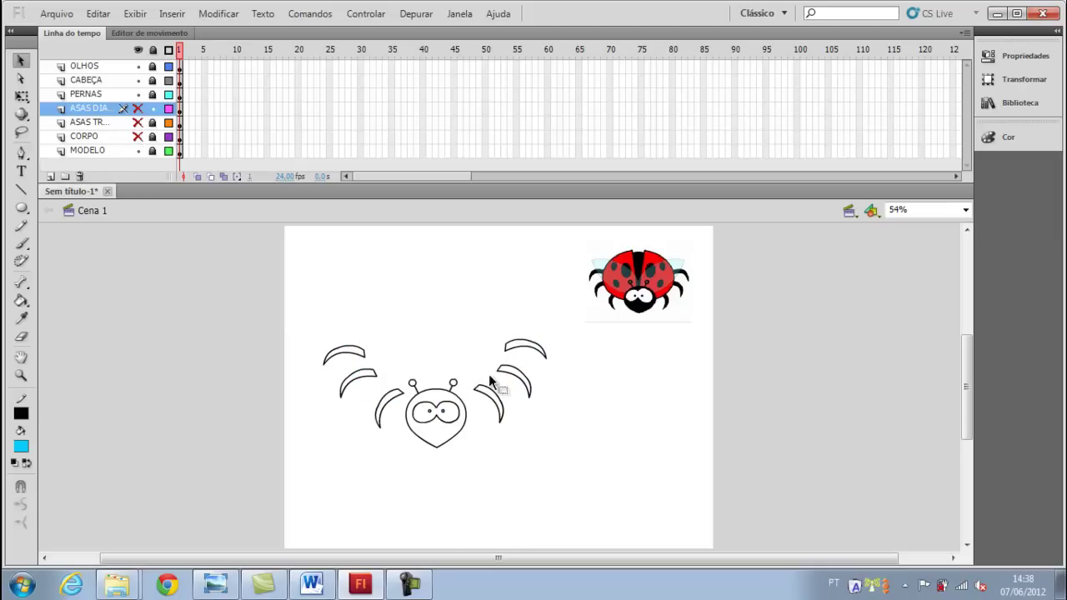
Step: Select and unlock the PERNAS layer, with black chosen as the fill colour
click(87, 94)
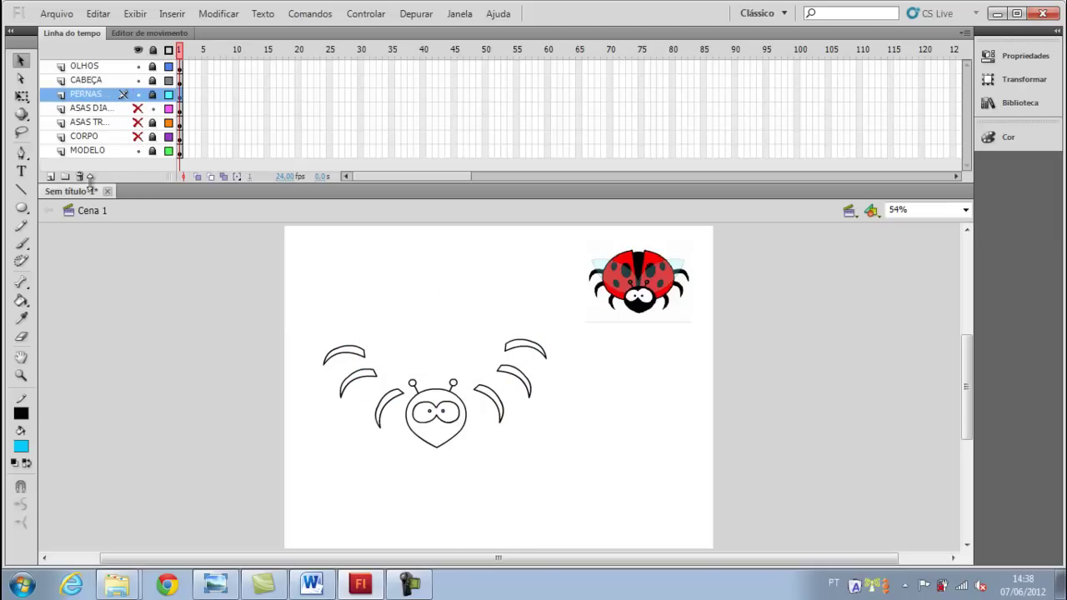
click(153, 94)
click(21, 447)
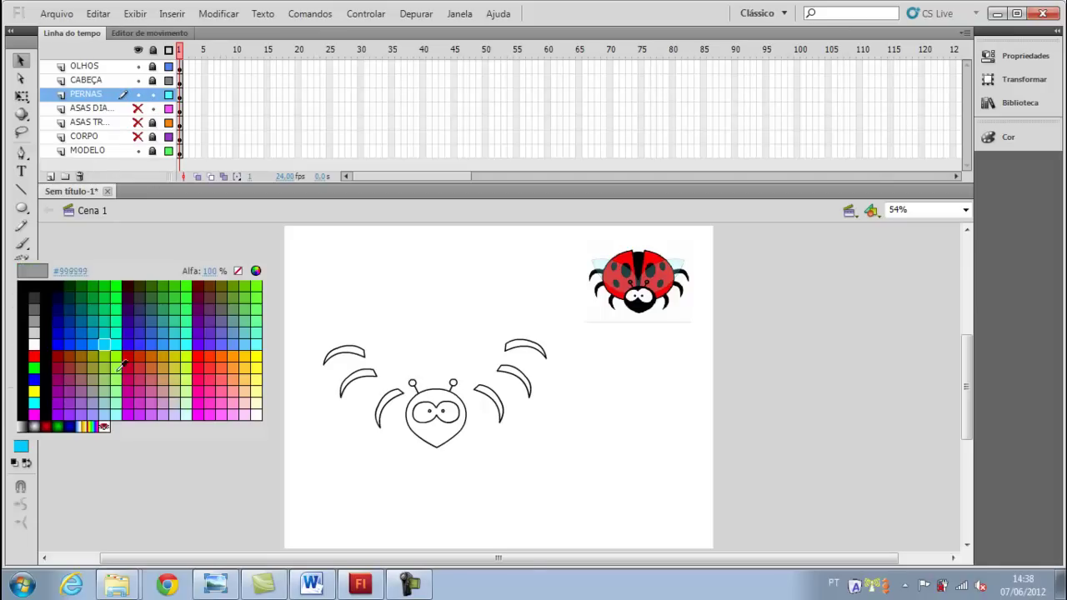
click(30, 292)
click(21, 301)
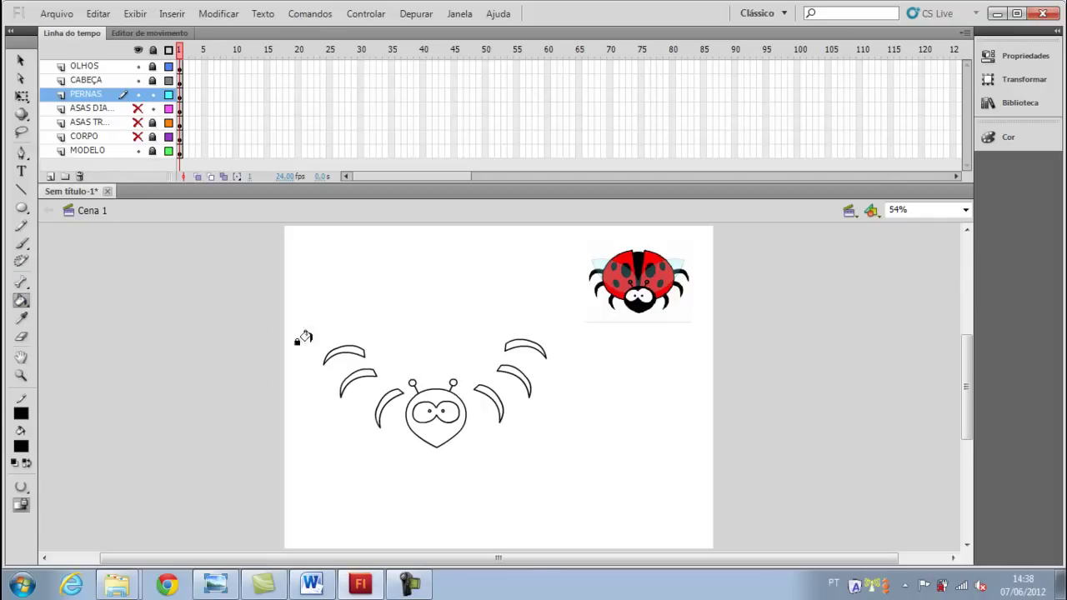
Step: Fill all six legs black, three on each side
click(348, 349)
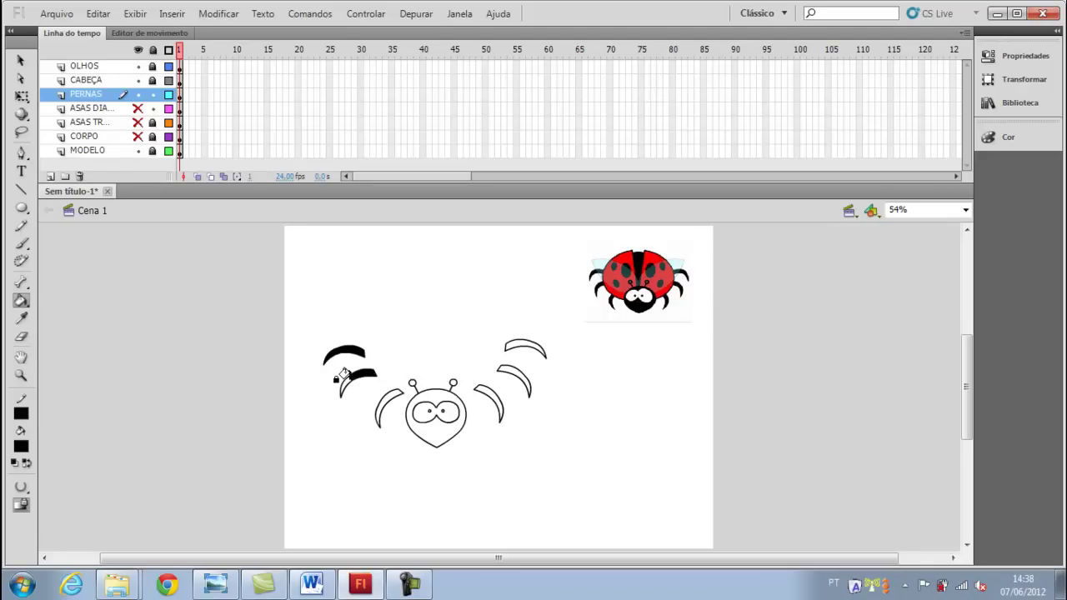
click(374, 403)
click(374, 413)
click(483, 392)
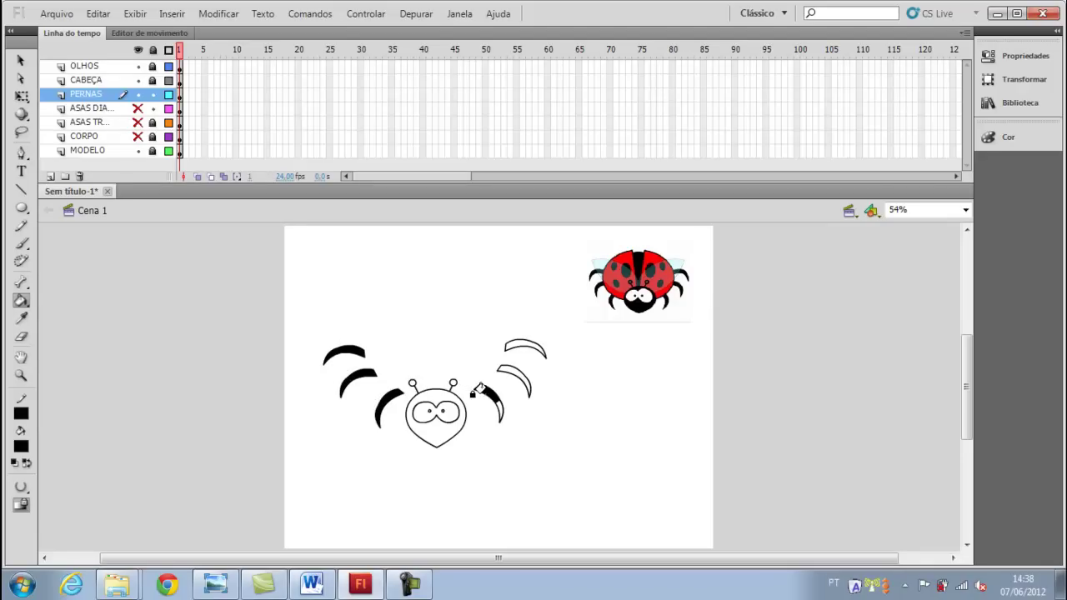
click(494, 402)
click(525, 385)
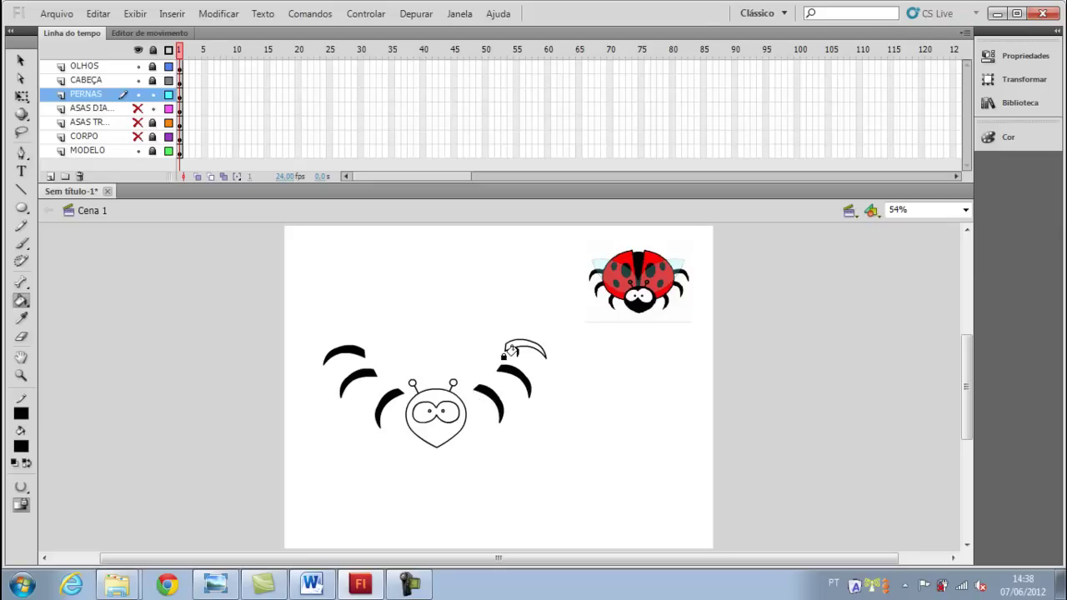
click(512, 344)
Step: Fill the heart-shaped head on CABEÇA black, then select the OLHOS layer
click(121, 80)
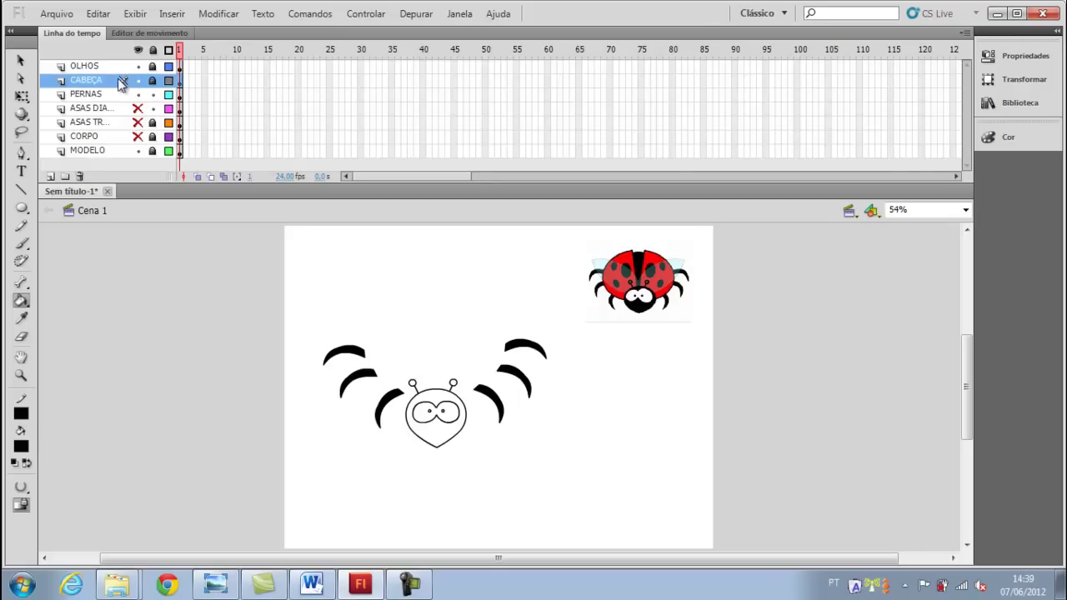
click(424, 432)
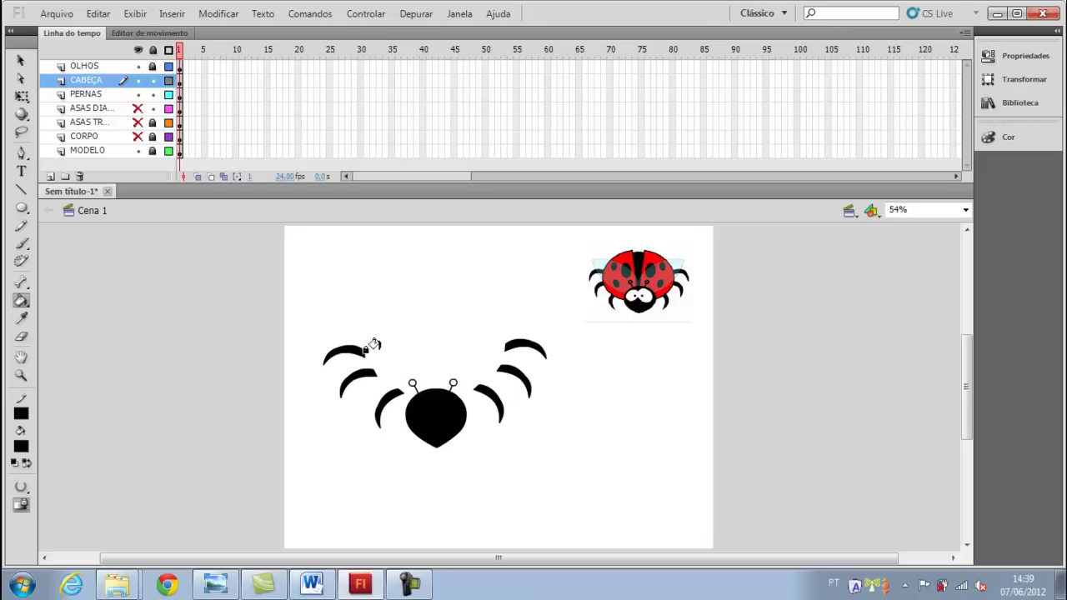
click(123, 70)
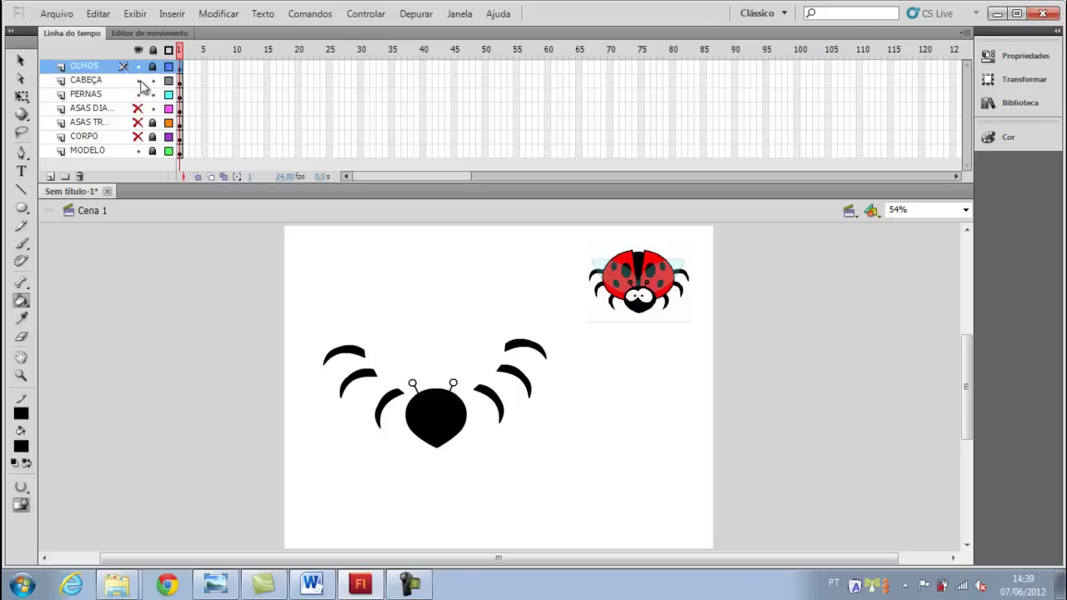
Step: Zoom in on the eyes and antennae
click(21, 446)
click(33, 345)
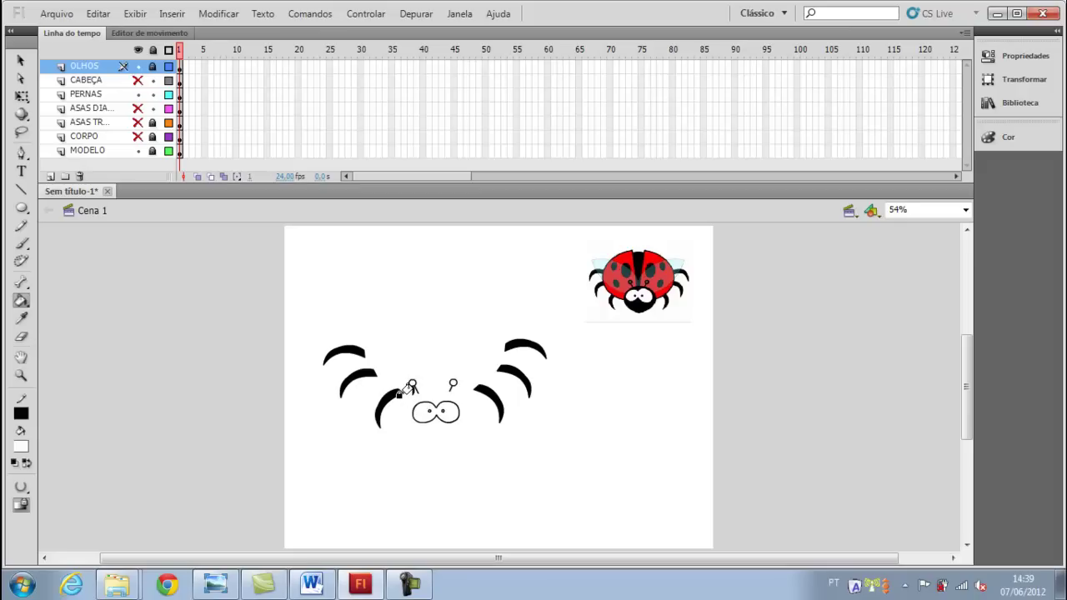
click(21, 376)
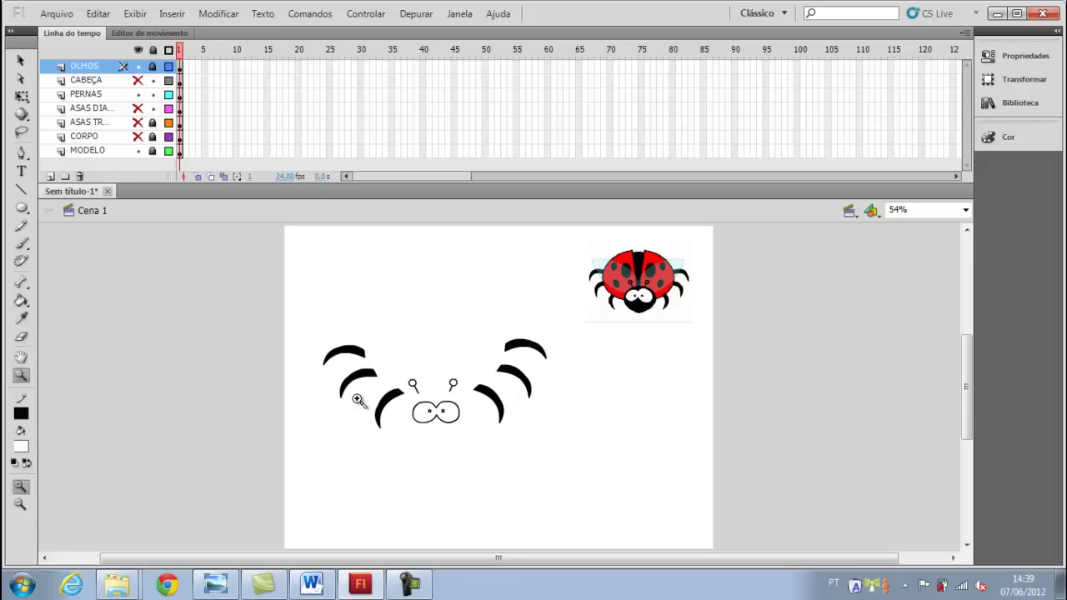
drag(399, 361, 501, 440)
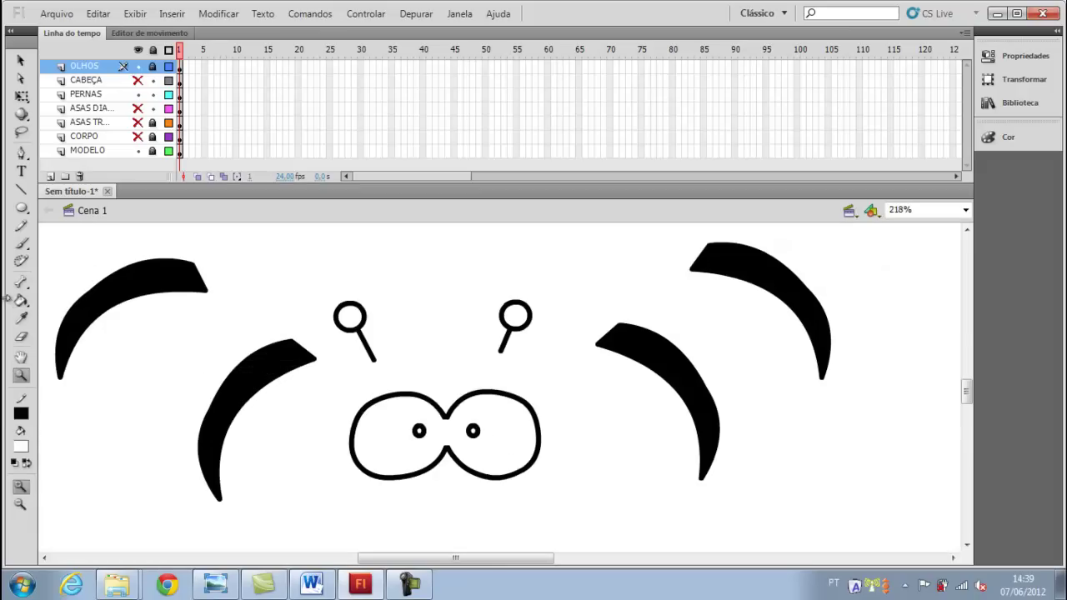
Step: Unlock OLHOS and fill both antenna tips grey (#999999)
click(21, 447)
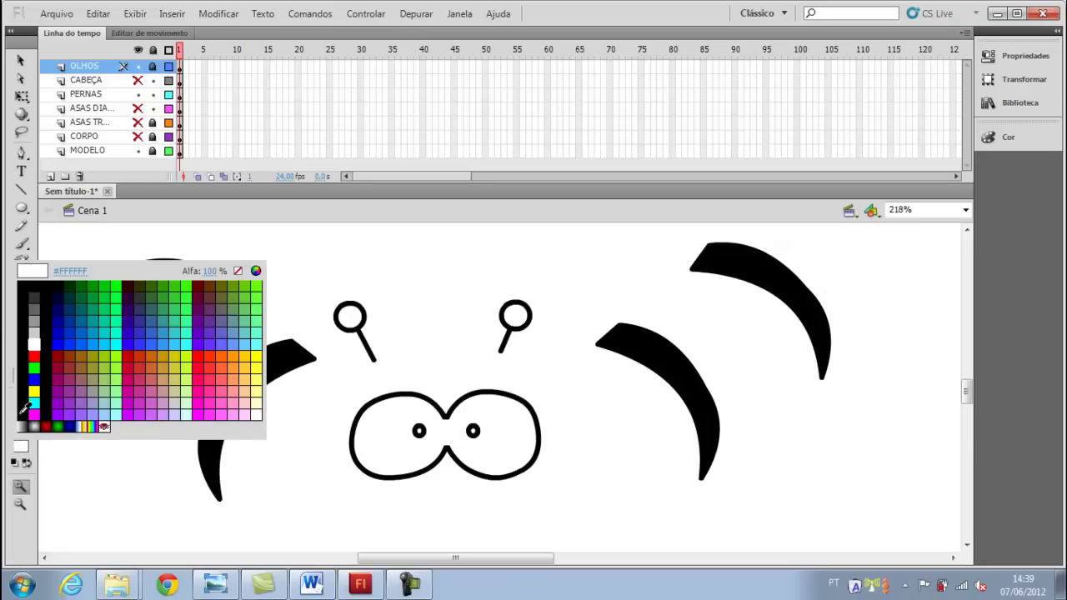
click(35, 317)
click(21, 301)
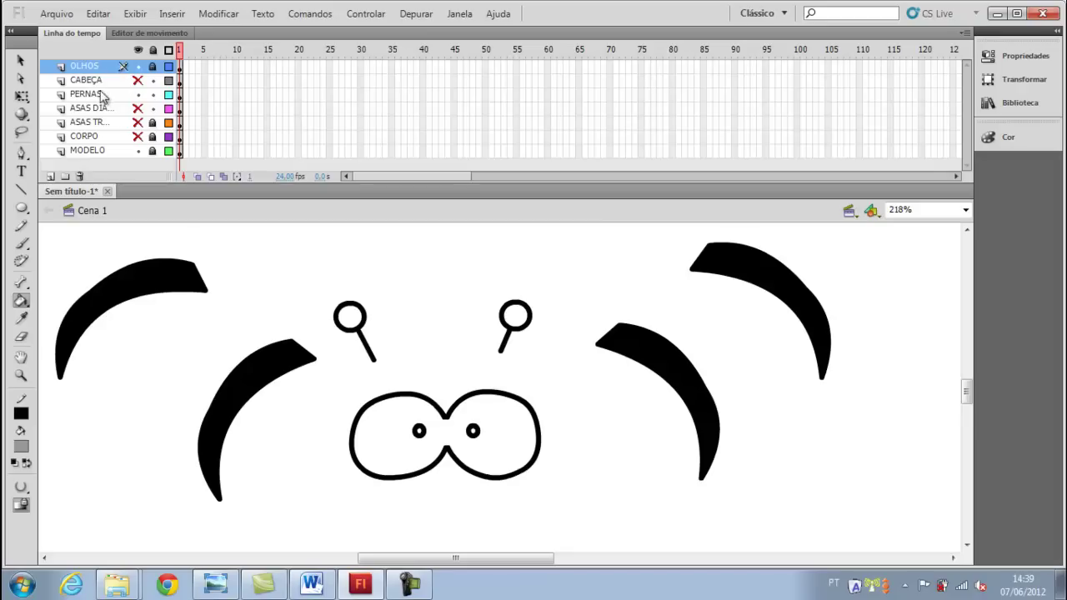
click(138, 67)
click(514, 315)
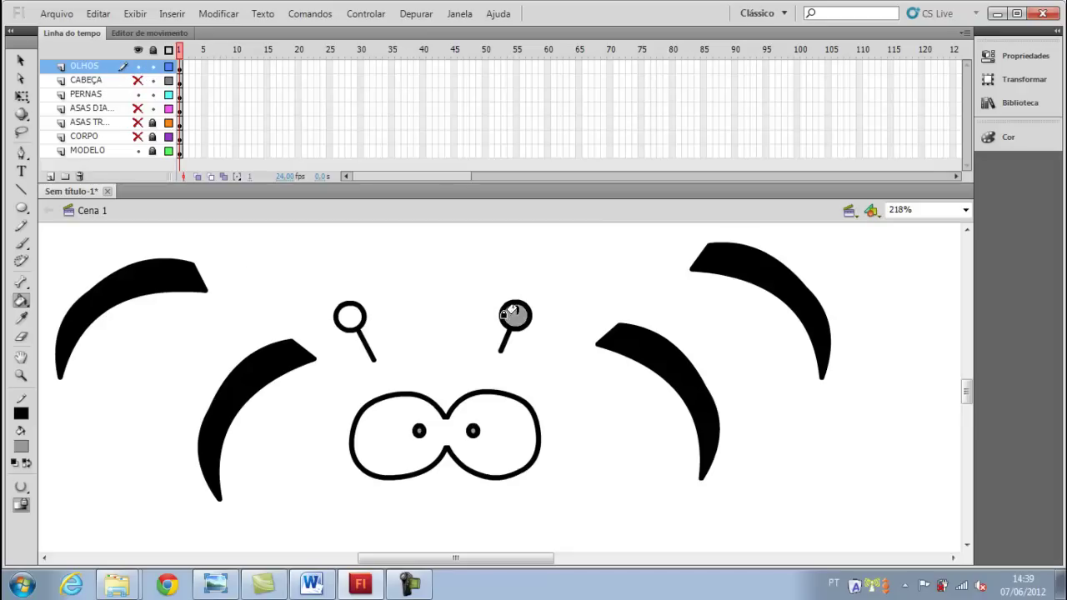
click(351, 315)
Step: Switch the fill colour through red to white and zoom back out to the whole stage
click(20, 451)
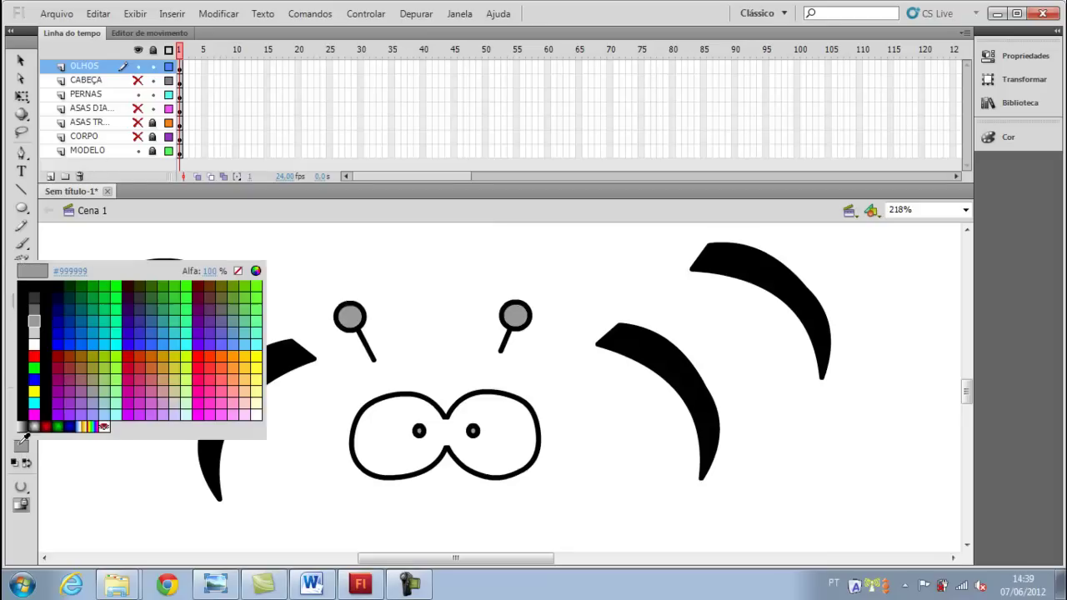
click(33, 334)
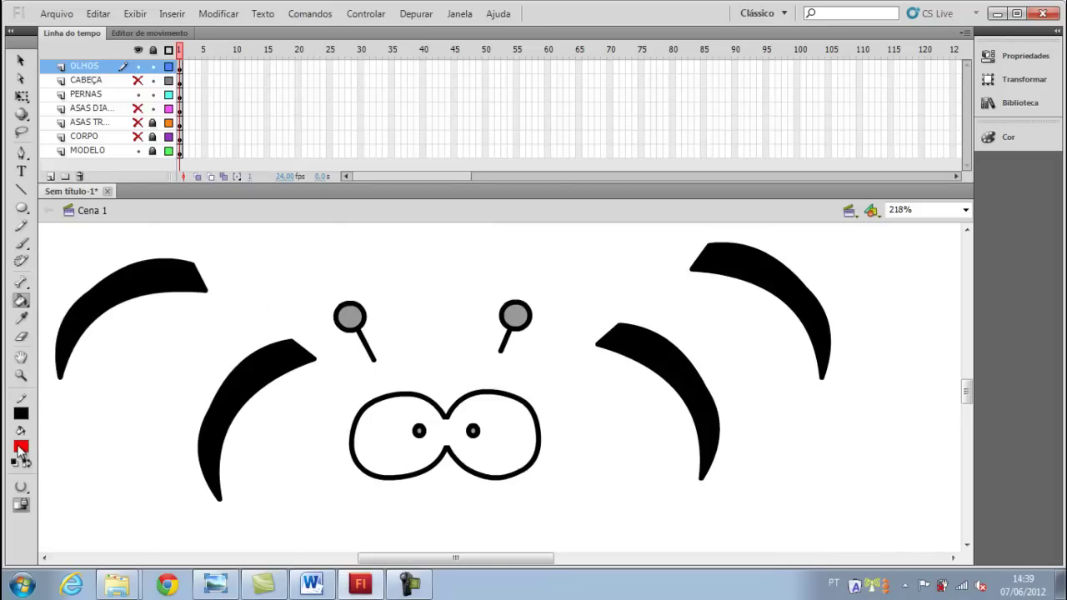
click(20, 447)
click(34, 324)
key(ctrl+minus)
key(ctrl+minus)
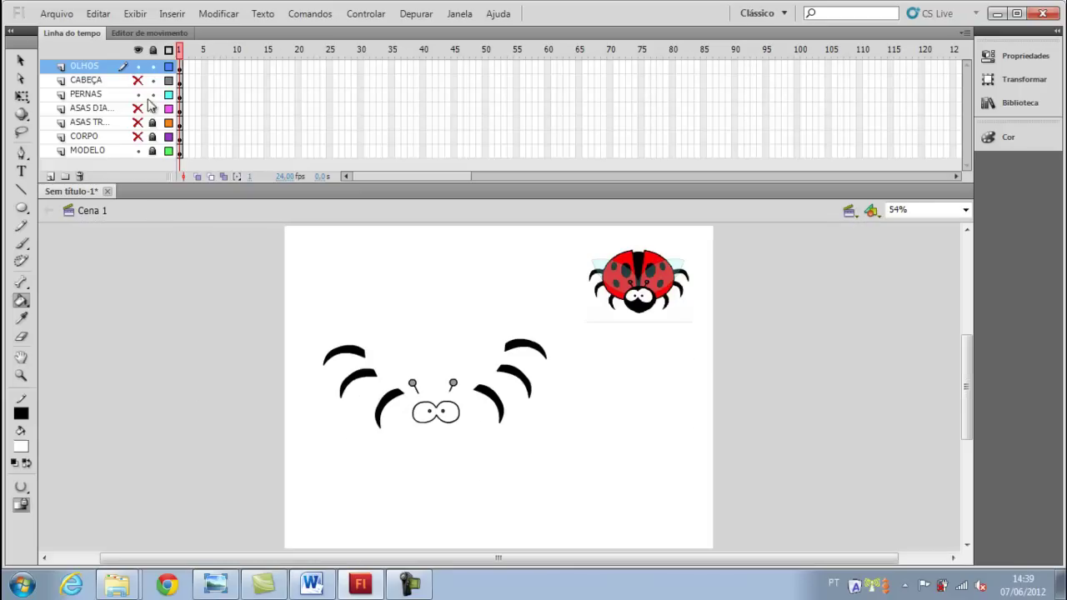
Step: Show the OLHOS and CABEÇA layers, then toggle the header eye so every layer is visible
click(139, 68)
click(140, 69)
click(139, 70)
click(138, 80)
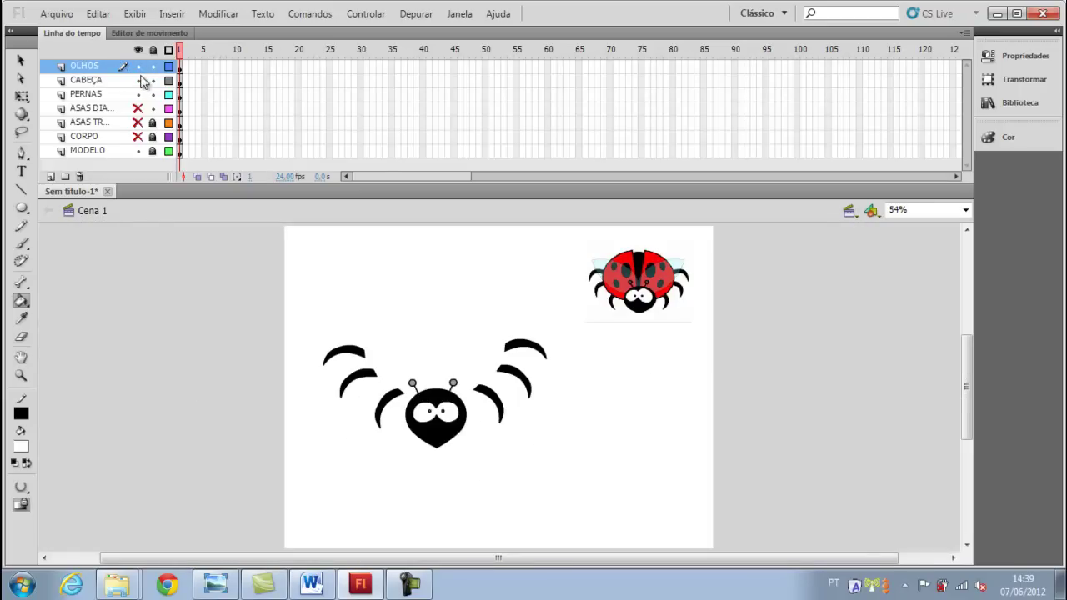
click(139, 49)
click(139, 49)
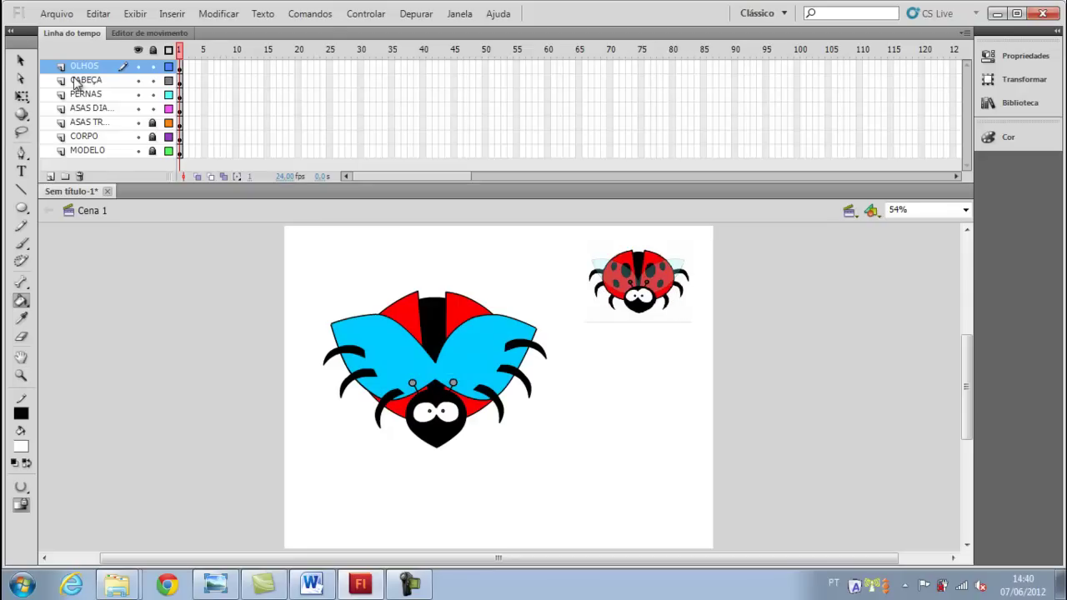
Step: Move the PERNAS layer below CORPO so the legs sit behind the red body
click(21, 61)
click(97, 81)
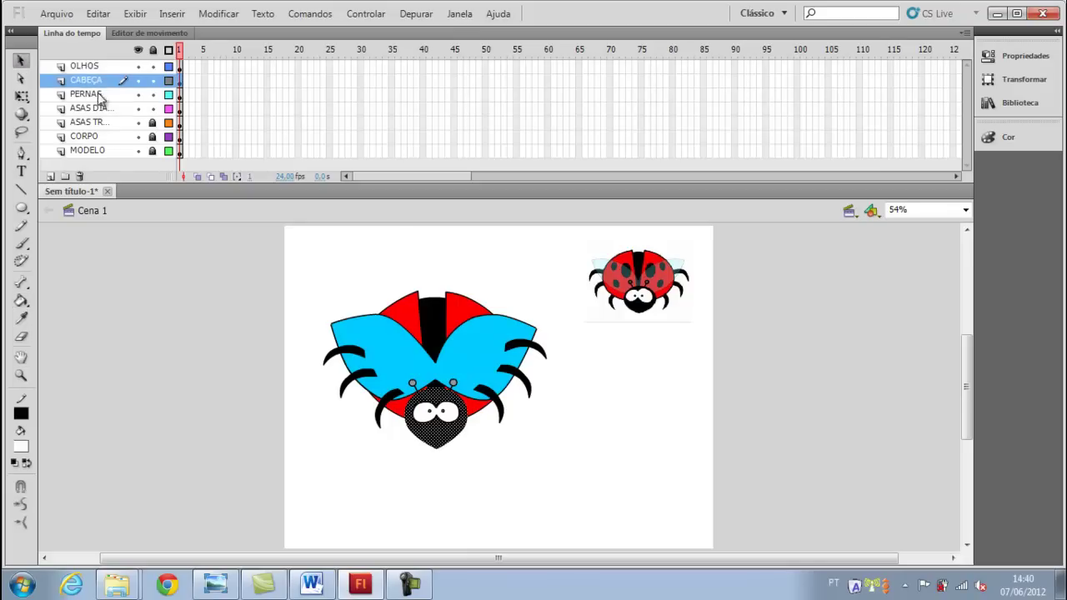
click(94, 95)
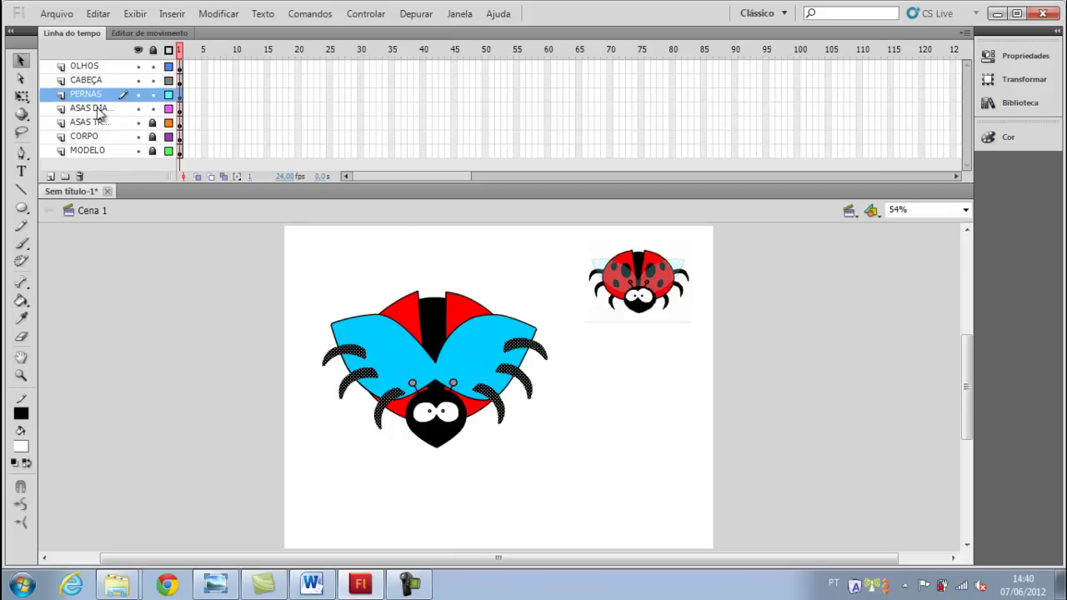
mouse_move(98, 97)
mouse_down()
mouse_move(104, 143)
mouse_move(79, 147)
mouse_up()
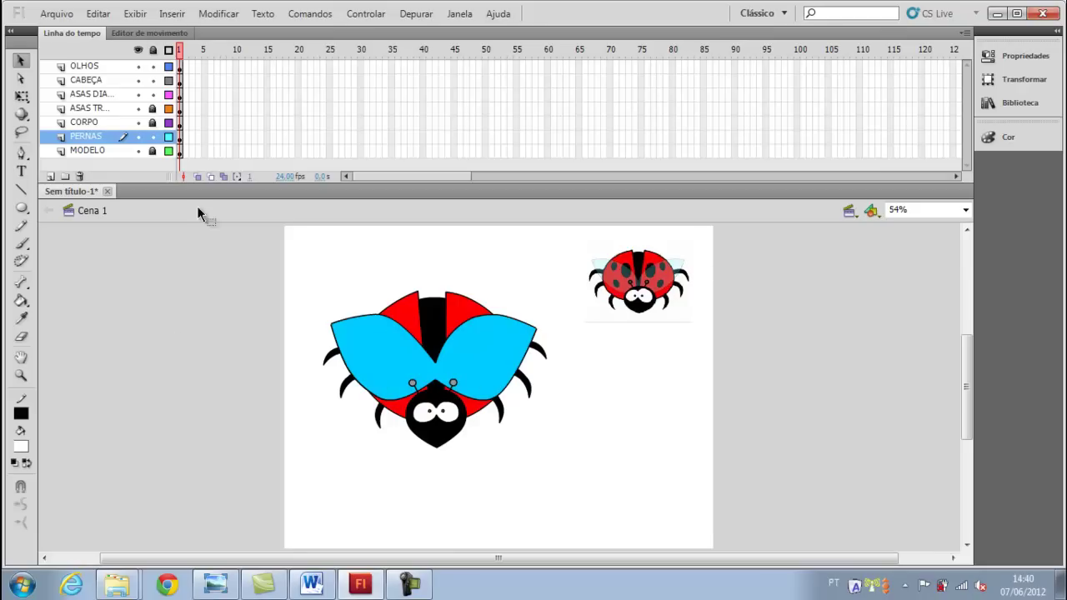
Step: Set the wings' outline Alfa to 30%, then zoom in on a wing edge to check it
click(92, 94)
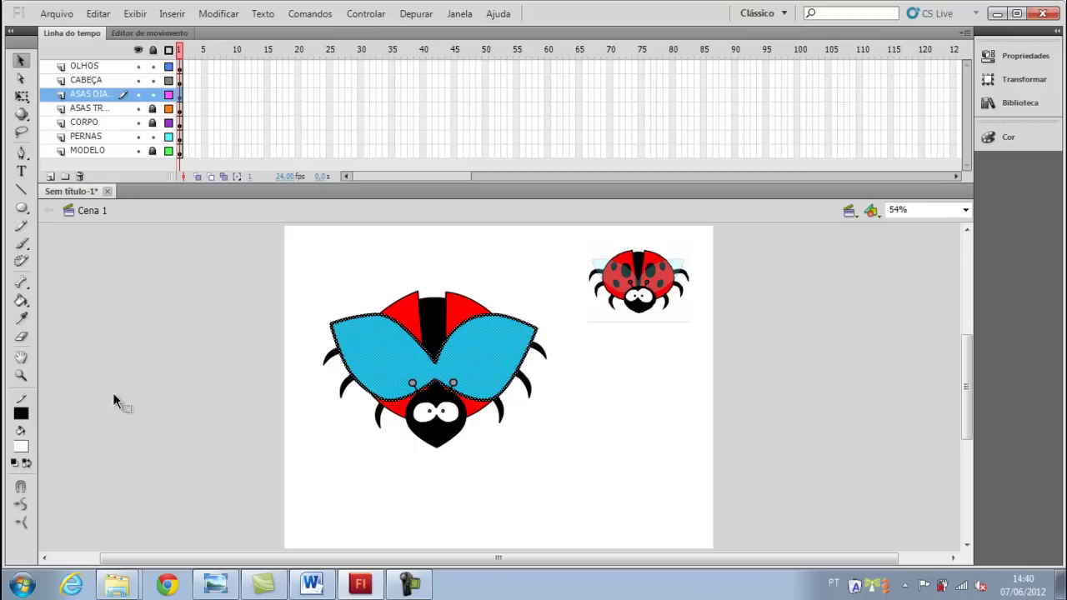
click(21, 415)
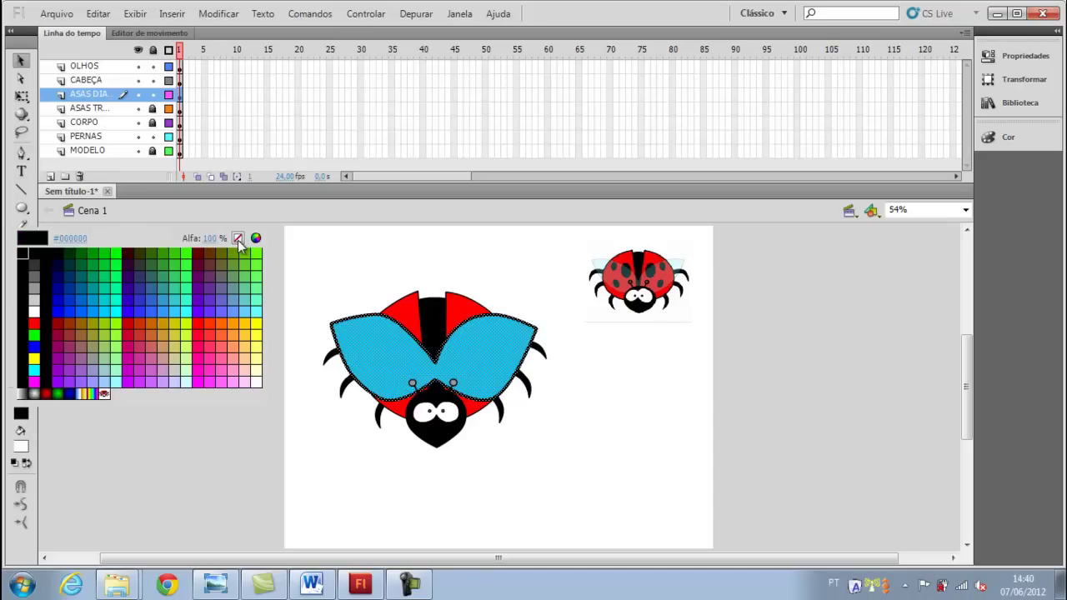
click(215, 238)
text(30)
key(Return)
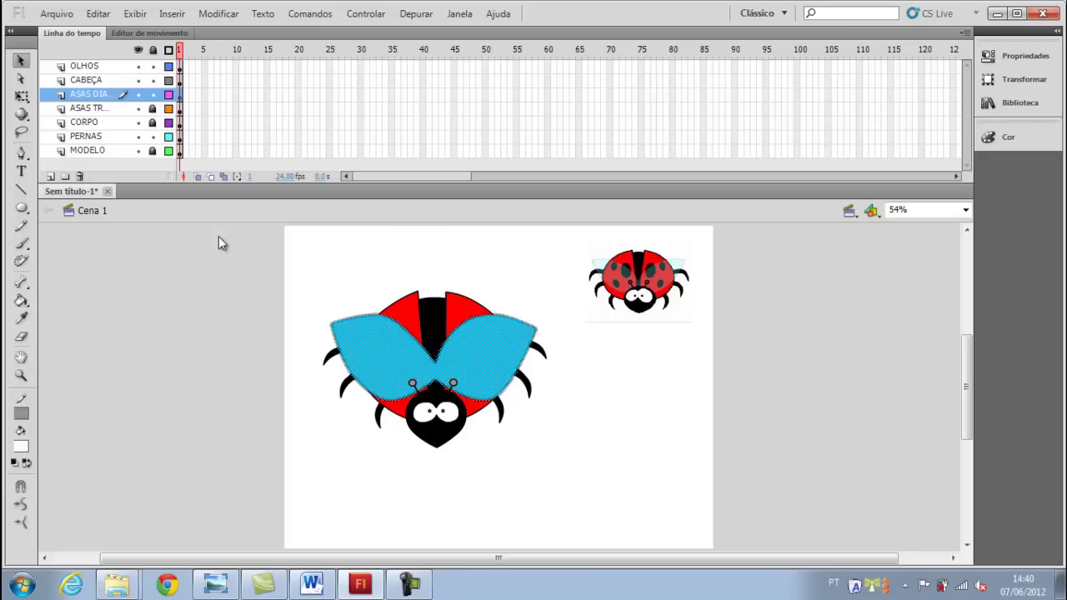
click(308, 367)
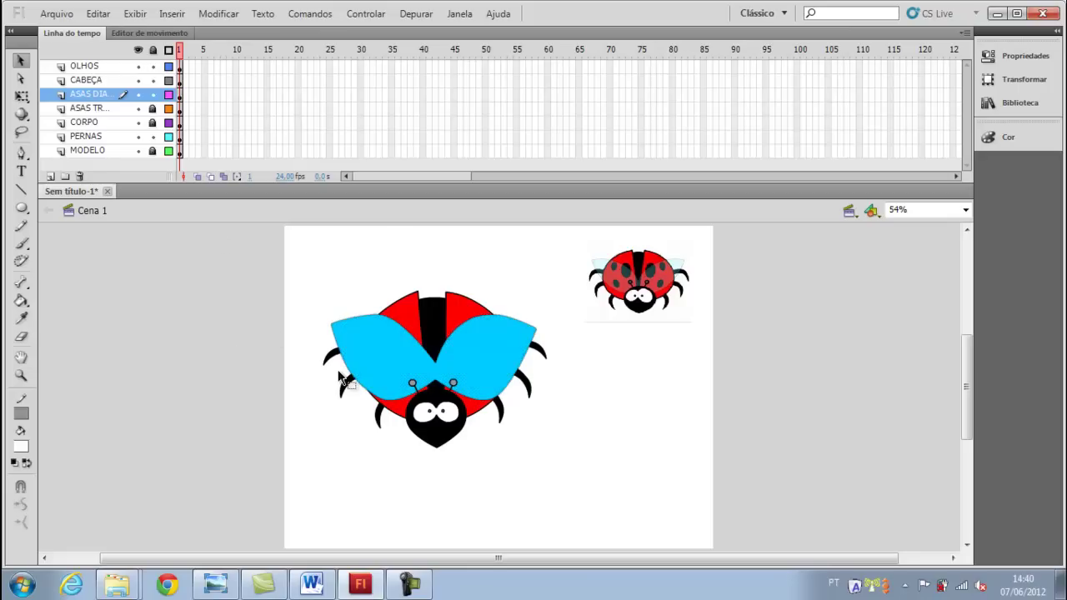
click(21, 375)
drag(319, 321, 343, 347)
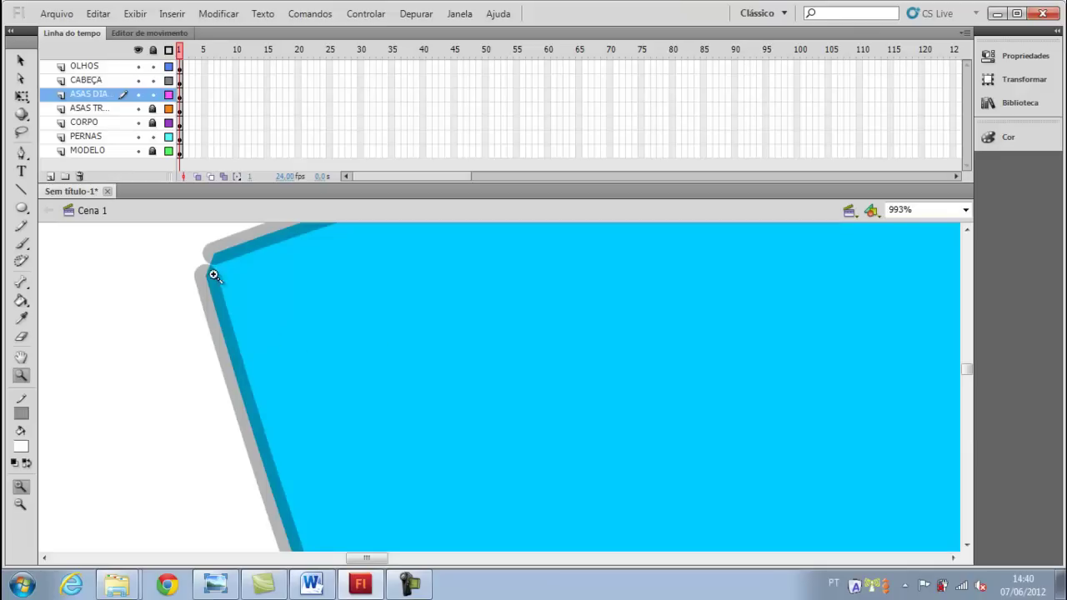
key(ctrl+2)
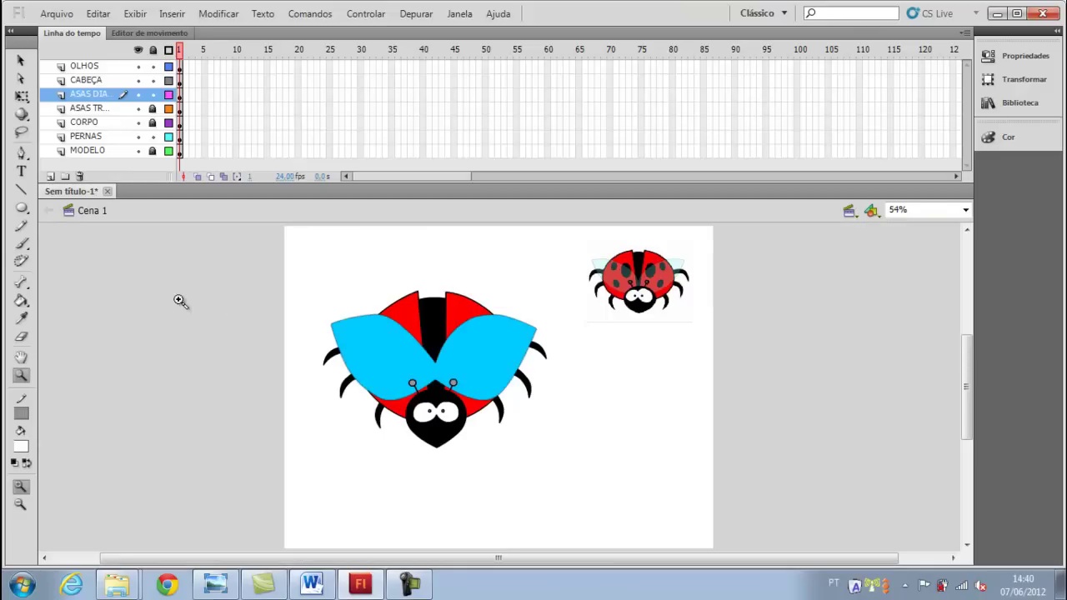
click(21, 60)
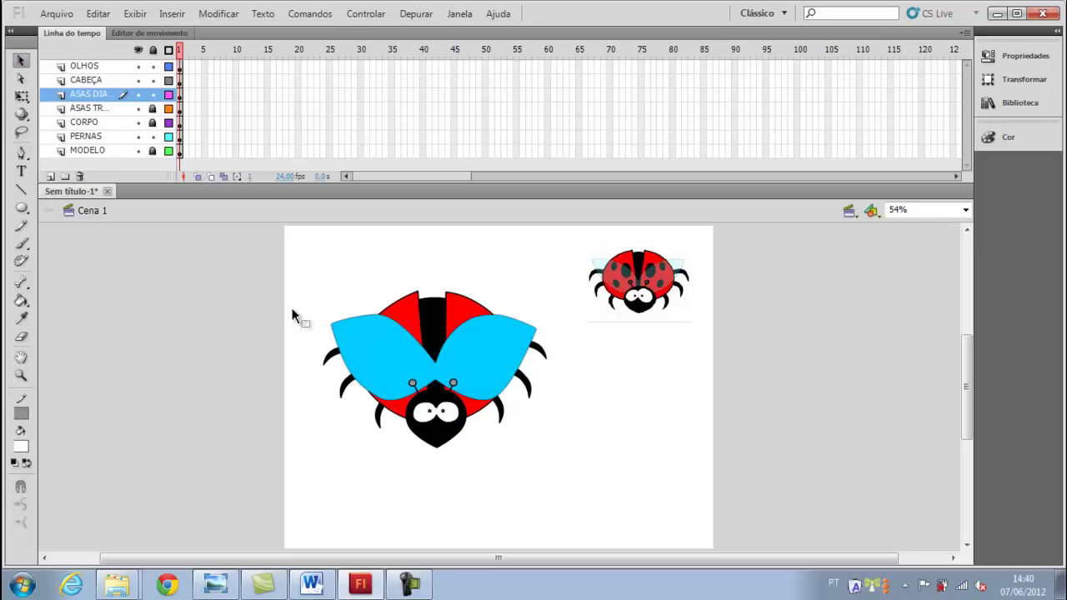
Step: Set the wing fill's Alfa to 30% and deselect to check the result
click(371, 355)
click(20, 446)
click(209, 271)
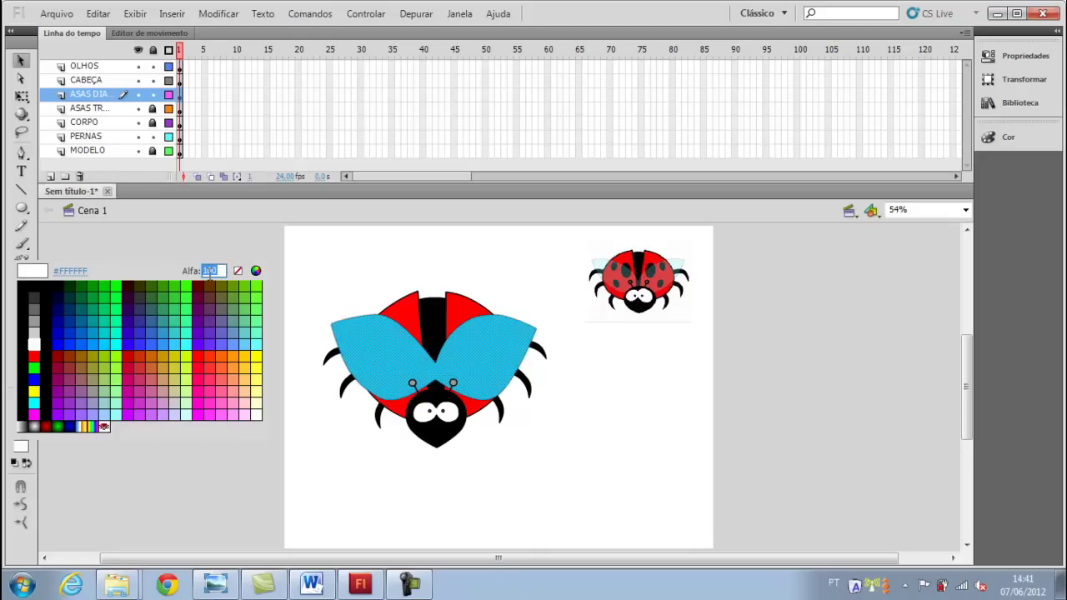
text(30)
key(Return)
click(250, 349)
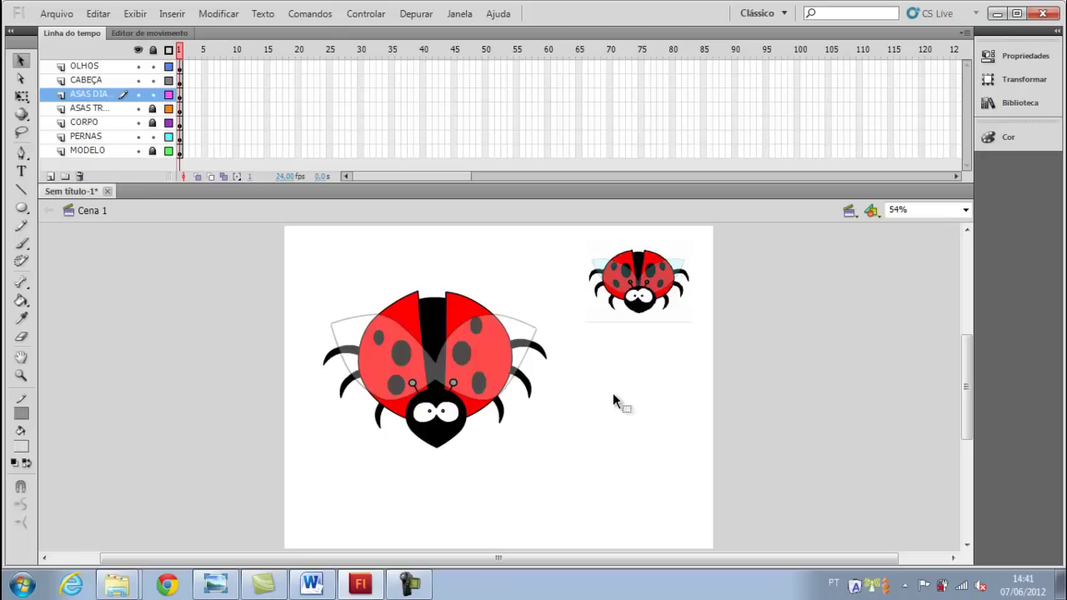
Step: Reselect both wings and adjust the fill Alfa again, entering 0, then deselect
click(493, 366)
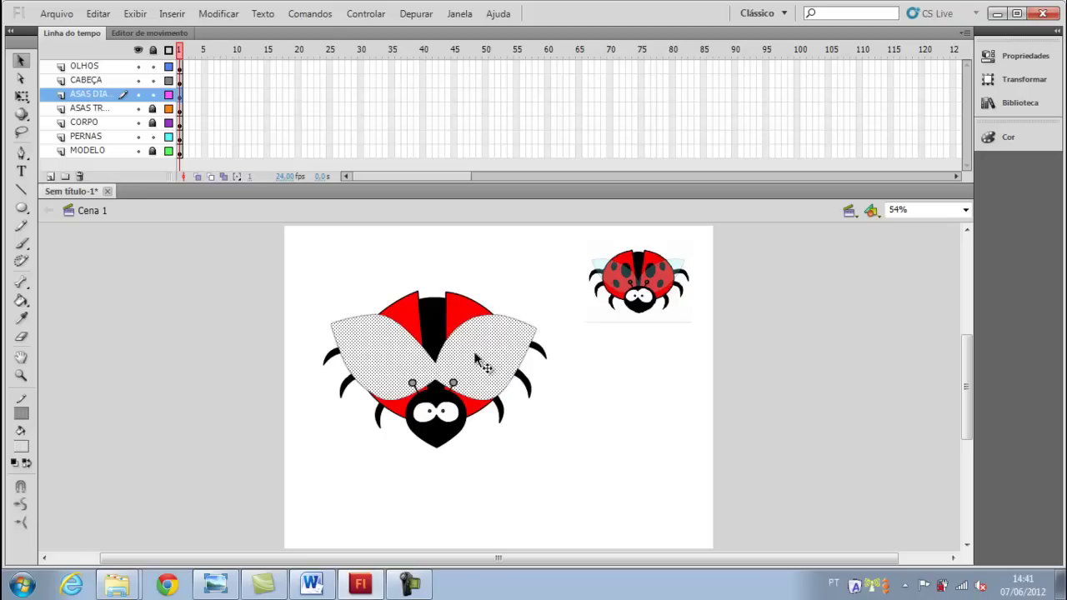
click(21, 447)
click(208, 271)
text(0)
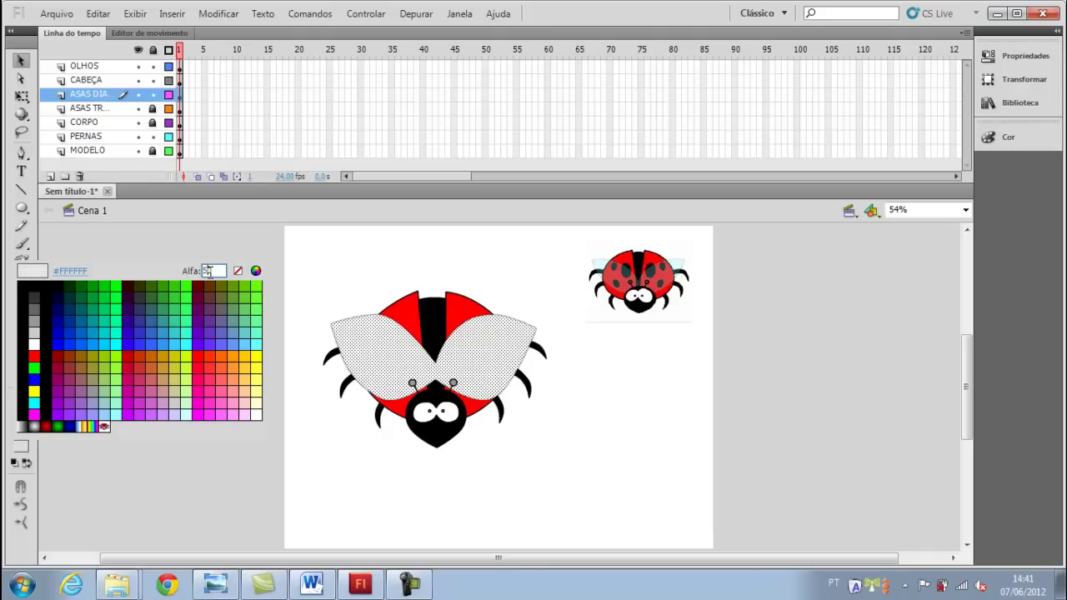
key(Return)
click(230, 328)
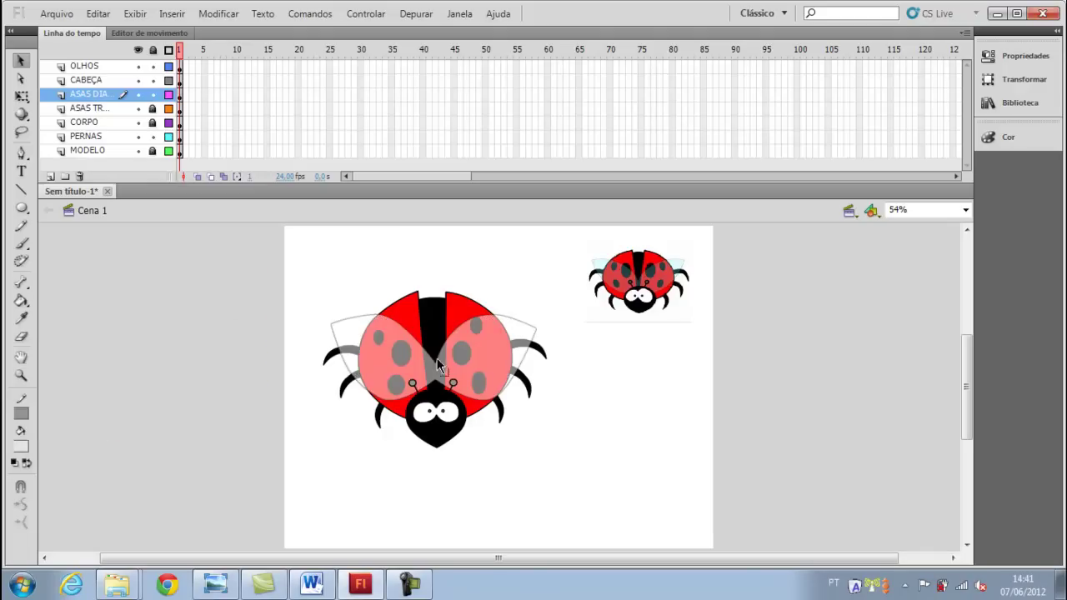